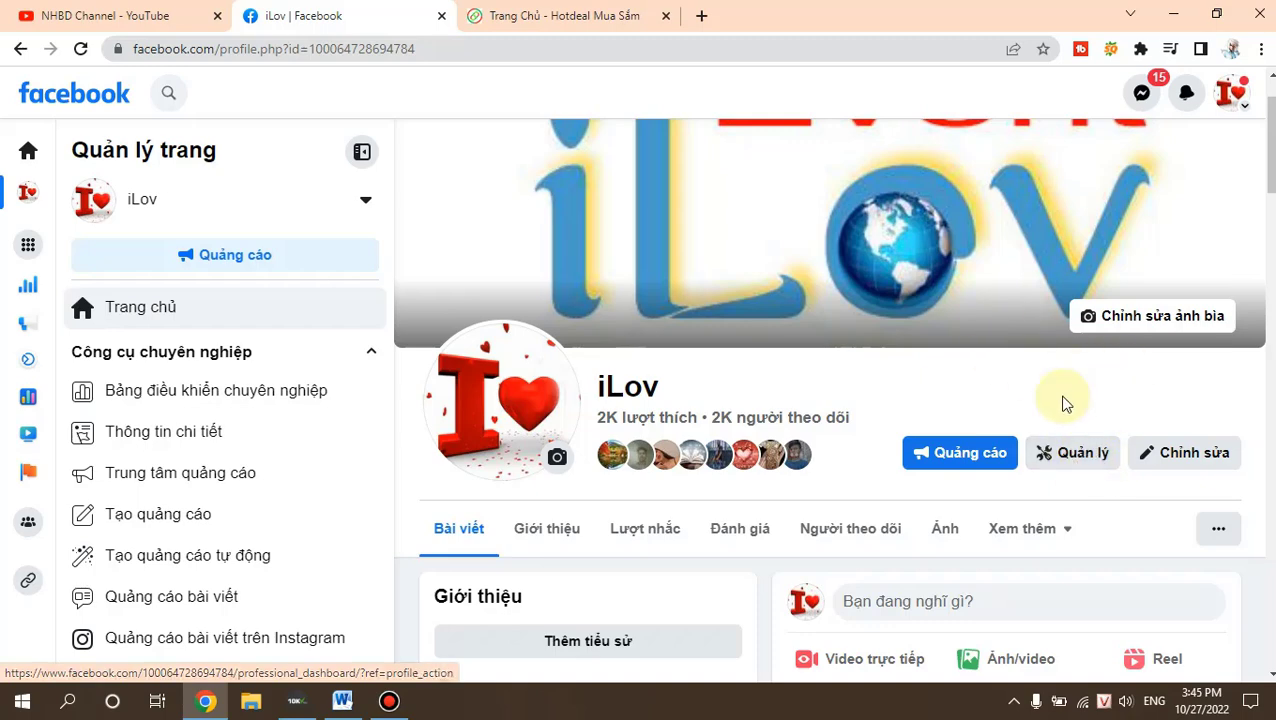
# Open the iLov page's inbox (Hộp thư) from its professional dashboard
pyautogui.click(1088, 455)
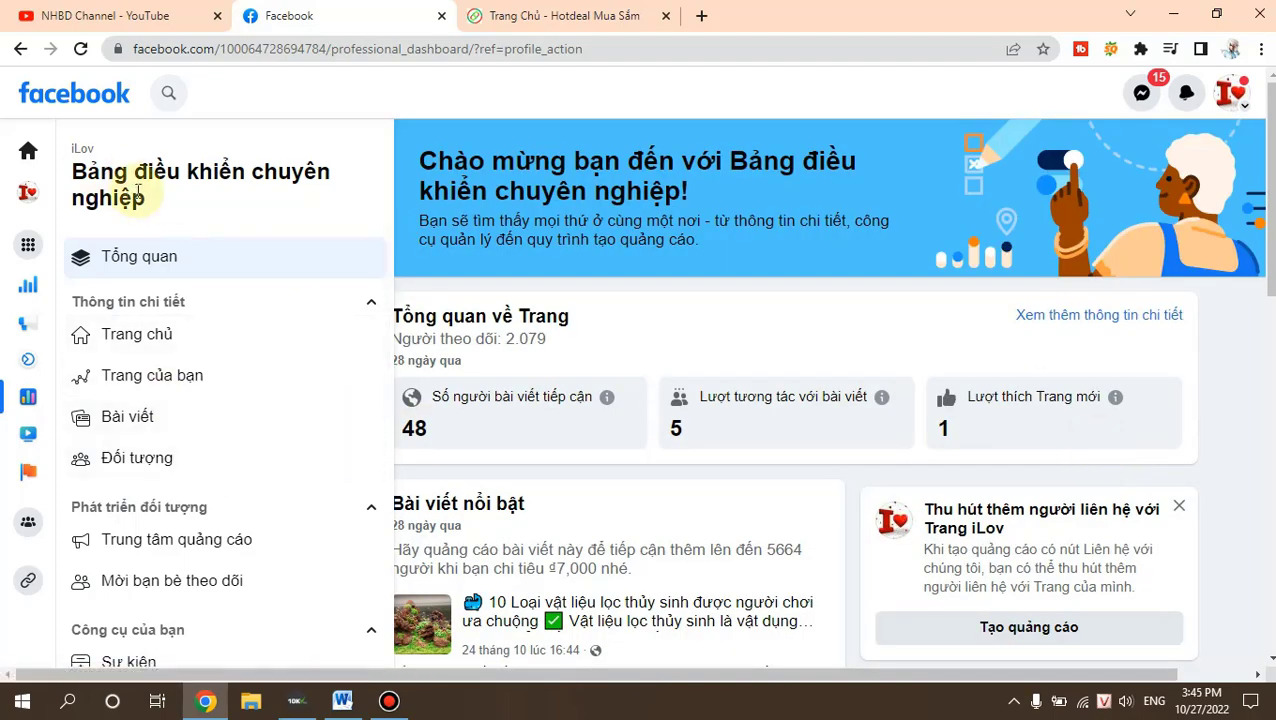
pyautogui.scroll(-5, 285, 470)
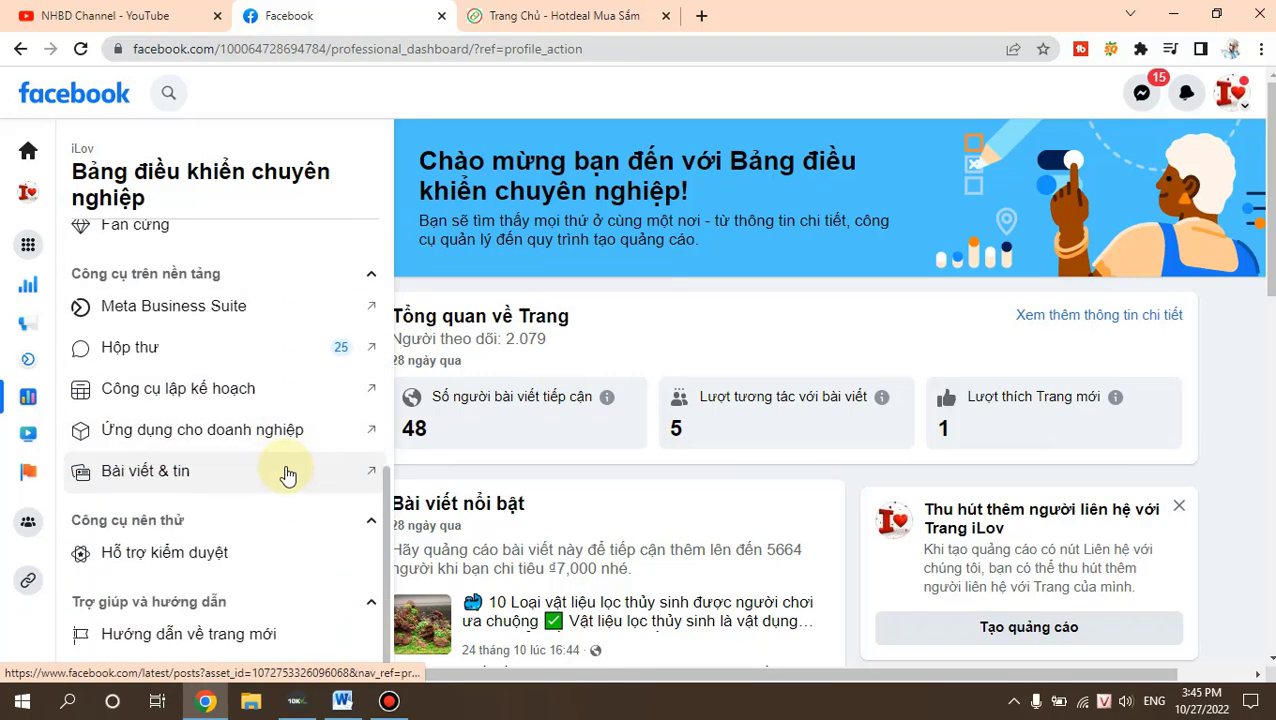
pyautogui.click(178, 352)
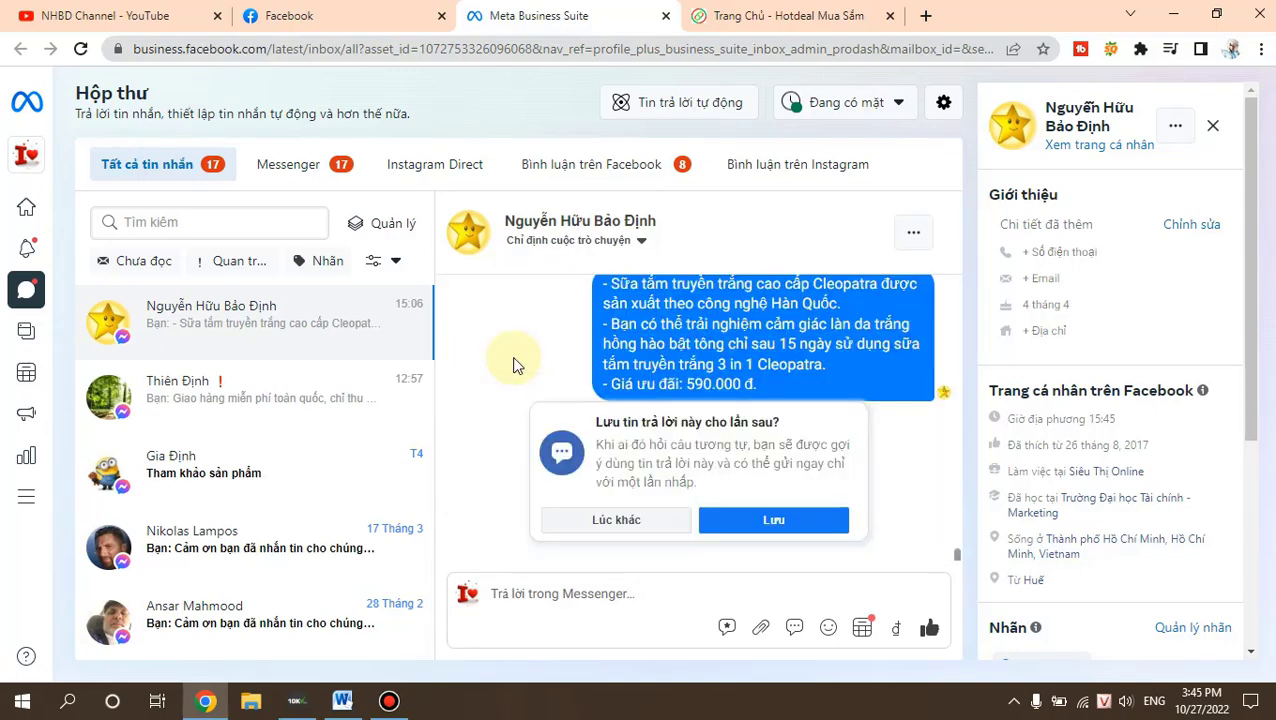
# Go to the inbox's automated replies and open the "Câu hỏi thường gặp" automation for editing
pyautogui.click(686, 116)
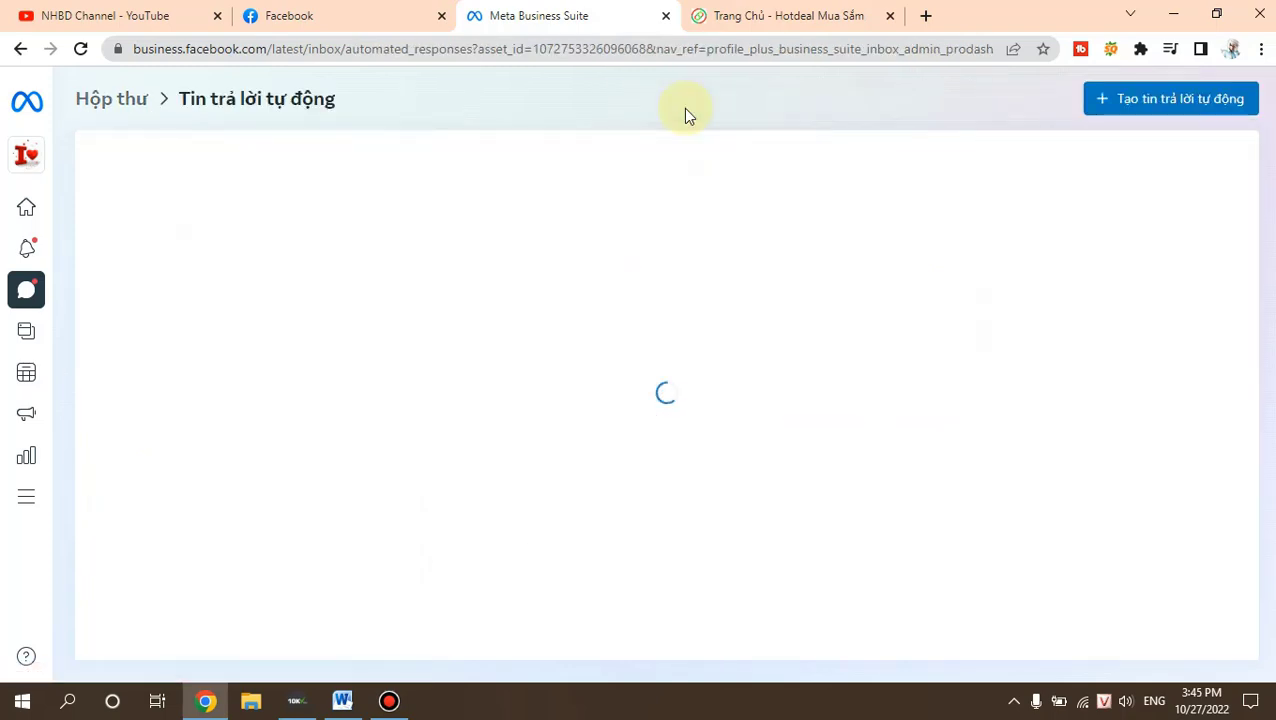
pyautogui.scroll(-3, 795, 456)
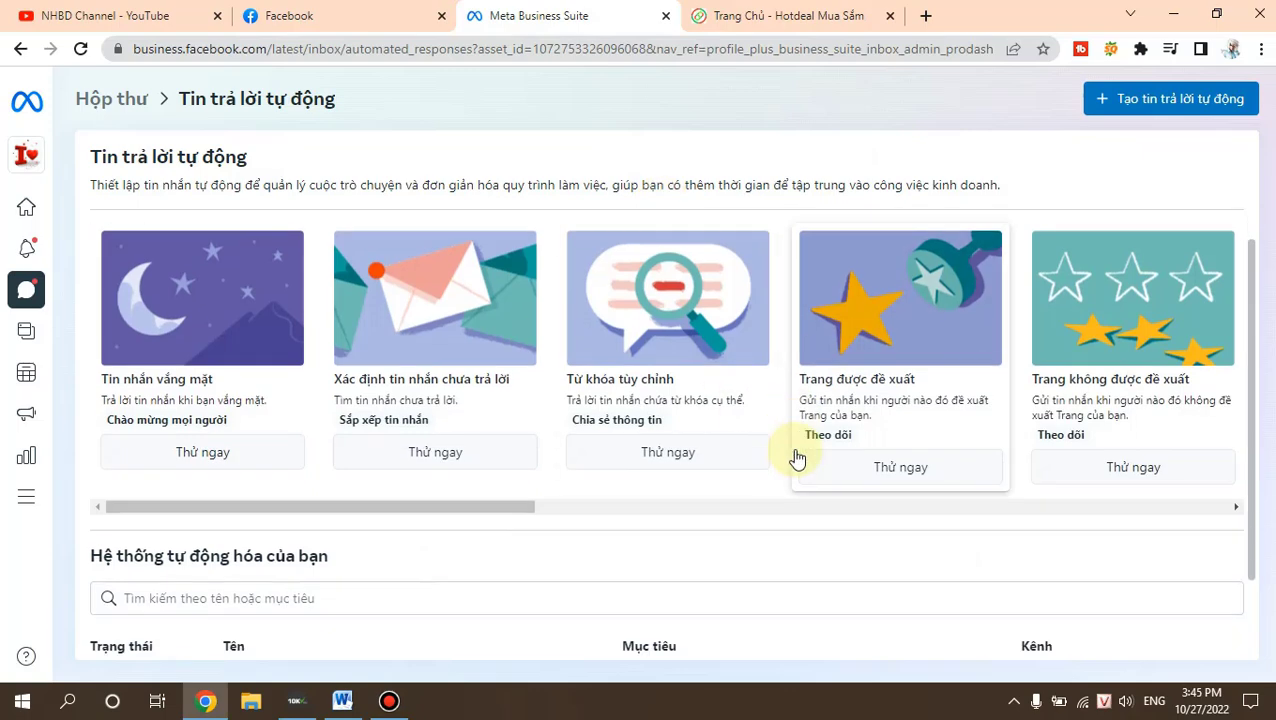
pyautogui.scroll(3, 481, 432)
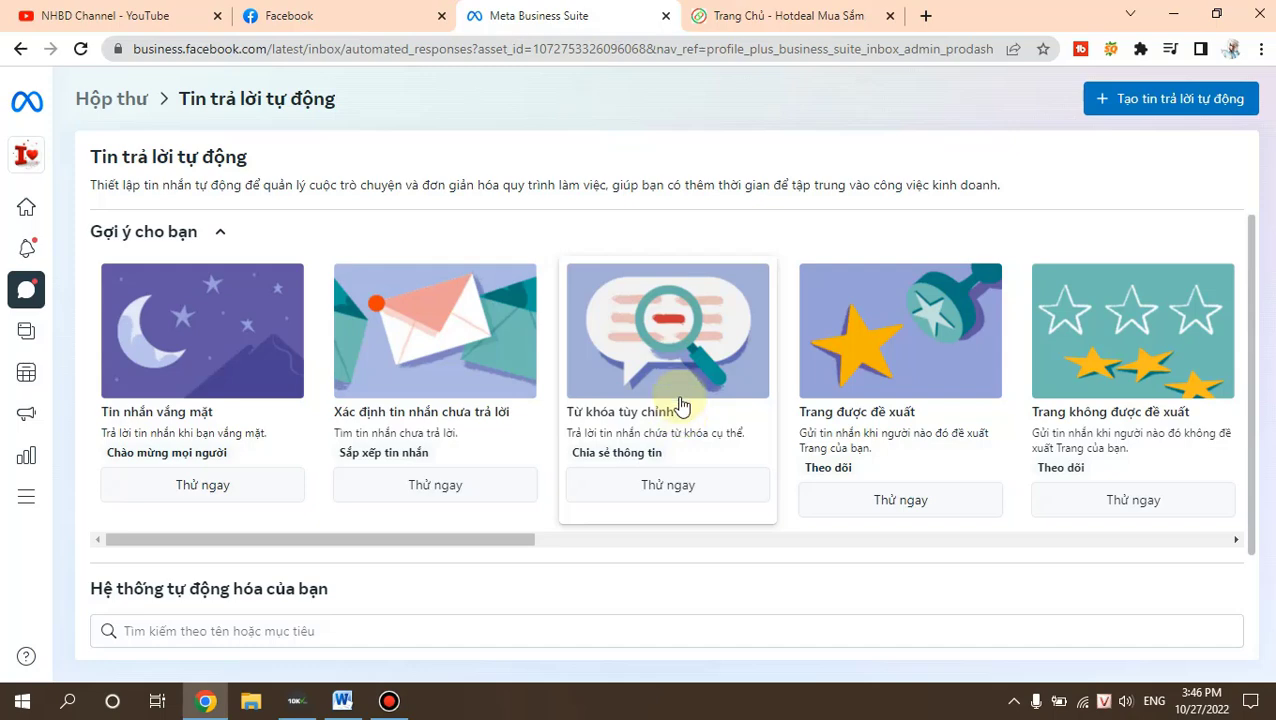
pyautogui.scroll(-2, 868, 533)
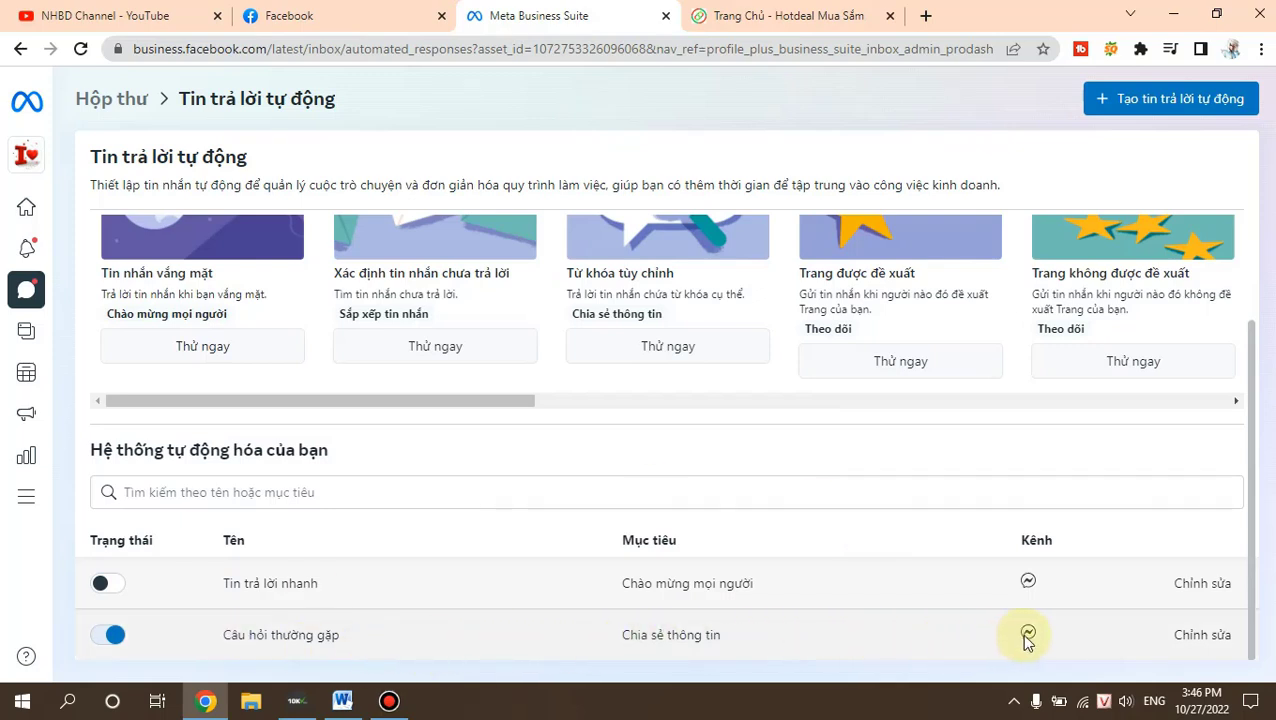
pyautogui.click(1210, 636)
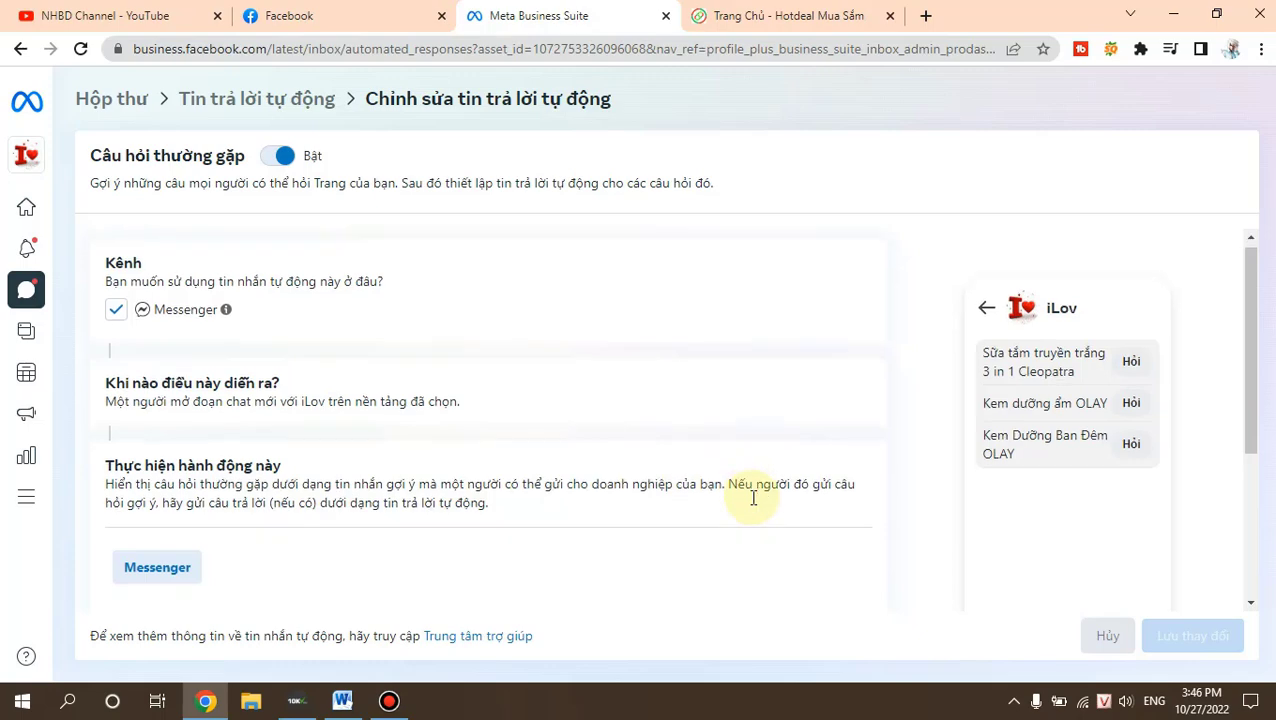
# Delete the existing question "Sữa tắm truyền trắng 3 in 1 Cleopatra" from the Messenger question list
pyautogui.scroll(-2, 752, 498)
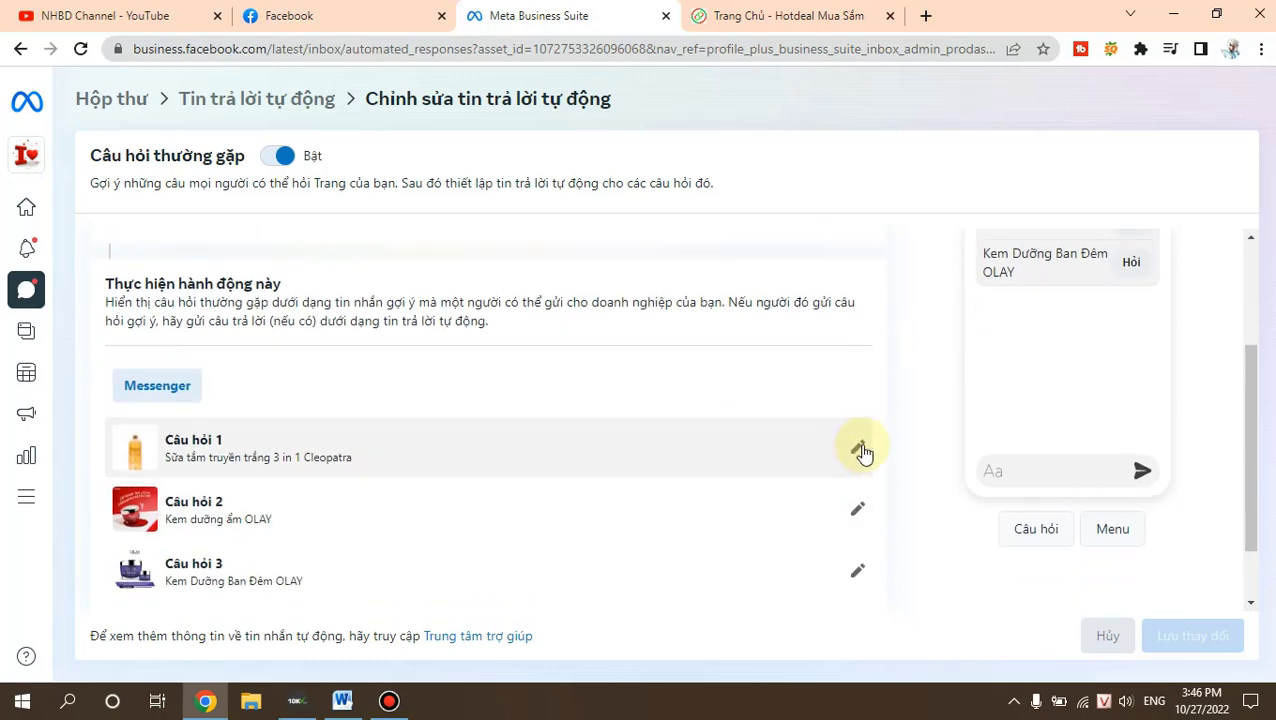
pyautogui.click(857, 448)
pyautogui.scroll(-6, 720, 526)
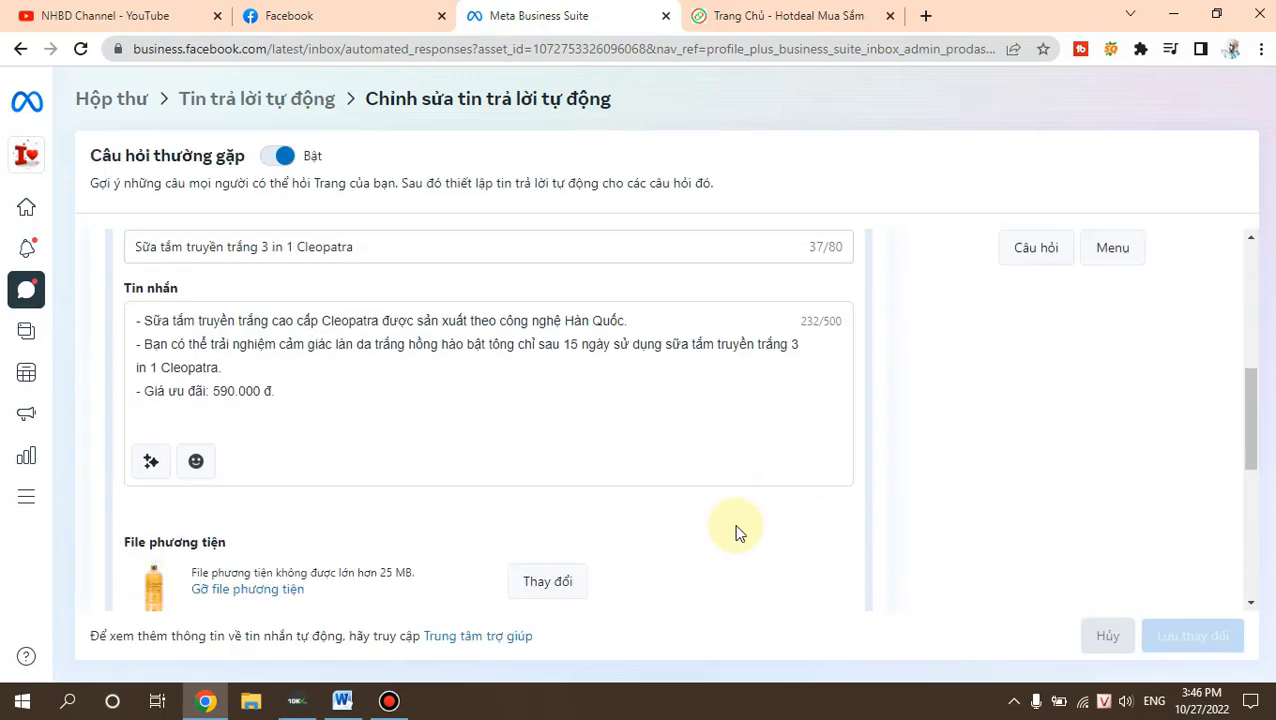
pyautogui.click(538, 368)
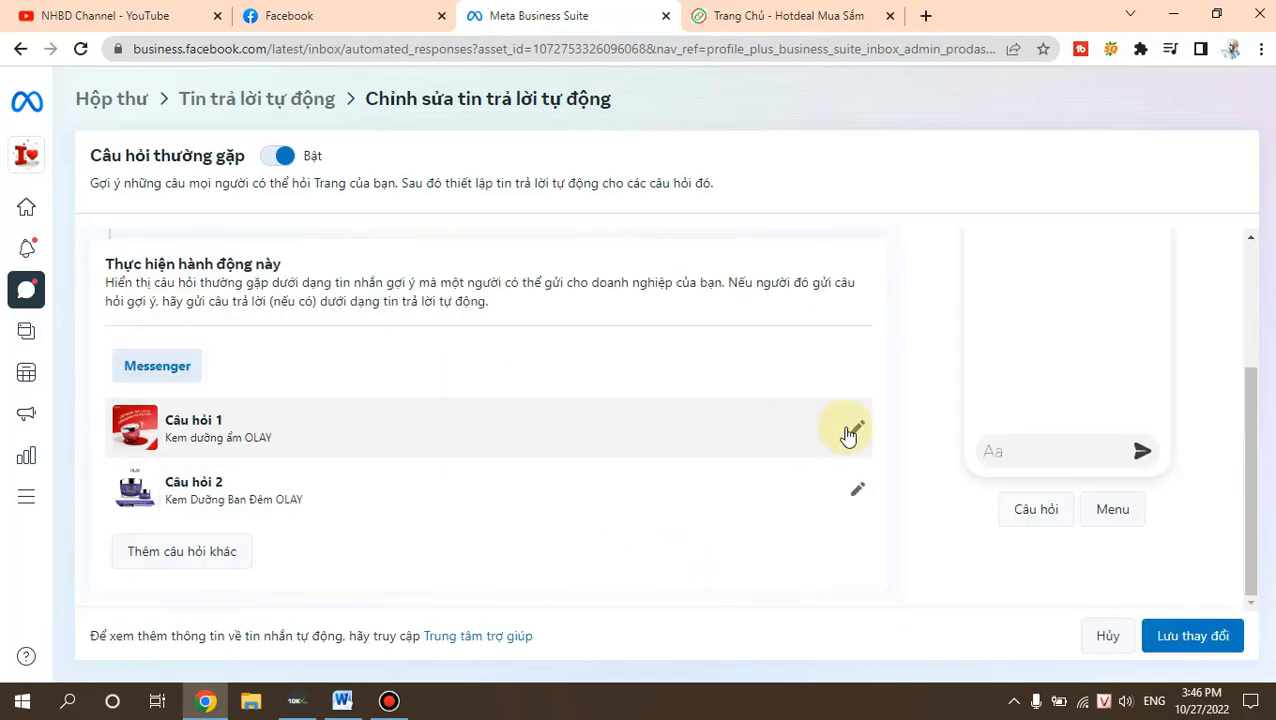
# Delete the question "Kem dưỡng ẩm OLAY" from the frequently asked questions
pyautogui.click(856, 430)
pyautogui.scroll(-5, 570, 598)
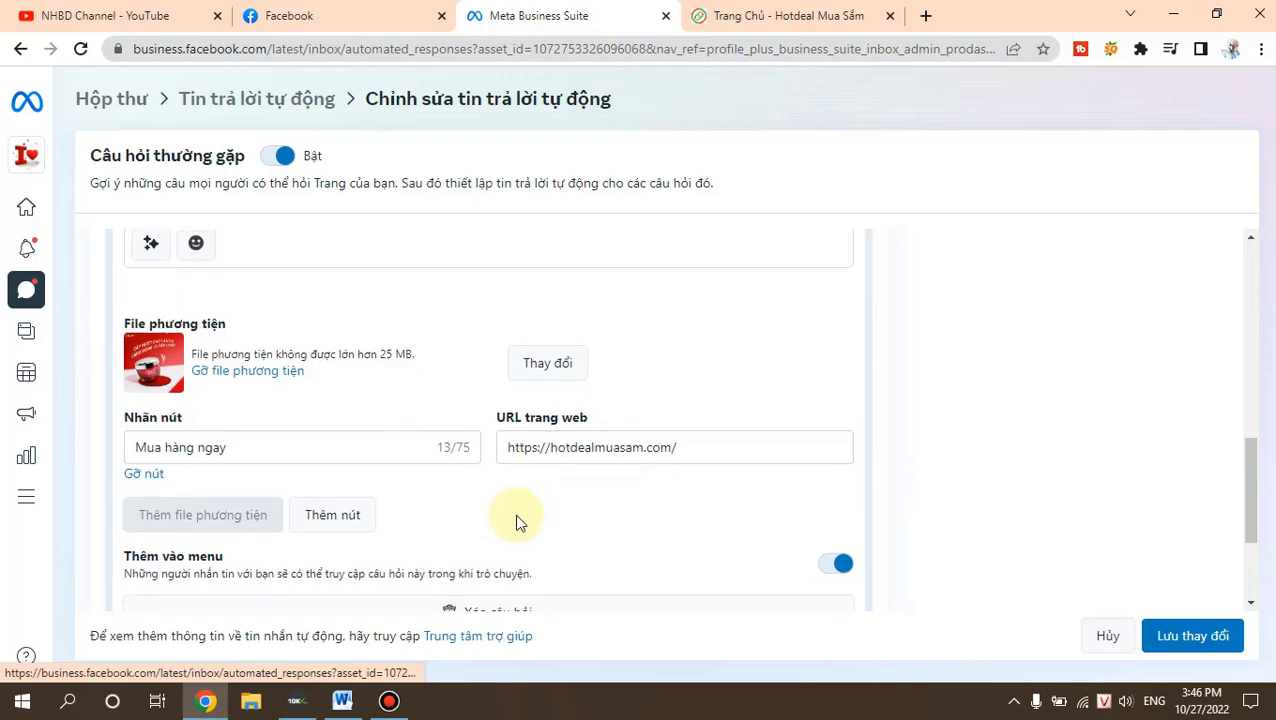
pyautogui.scroll(1, 510, 490)
pyautogui.scroll(-3, 541, 527)
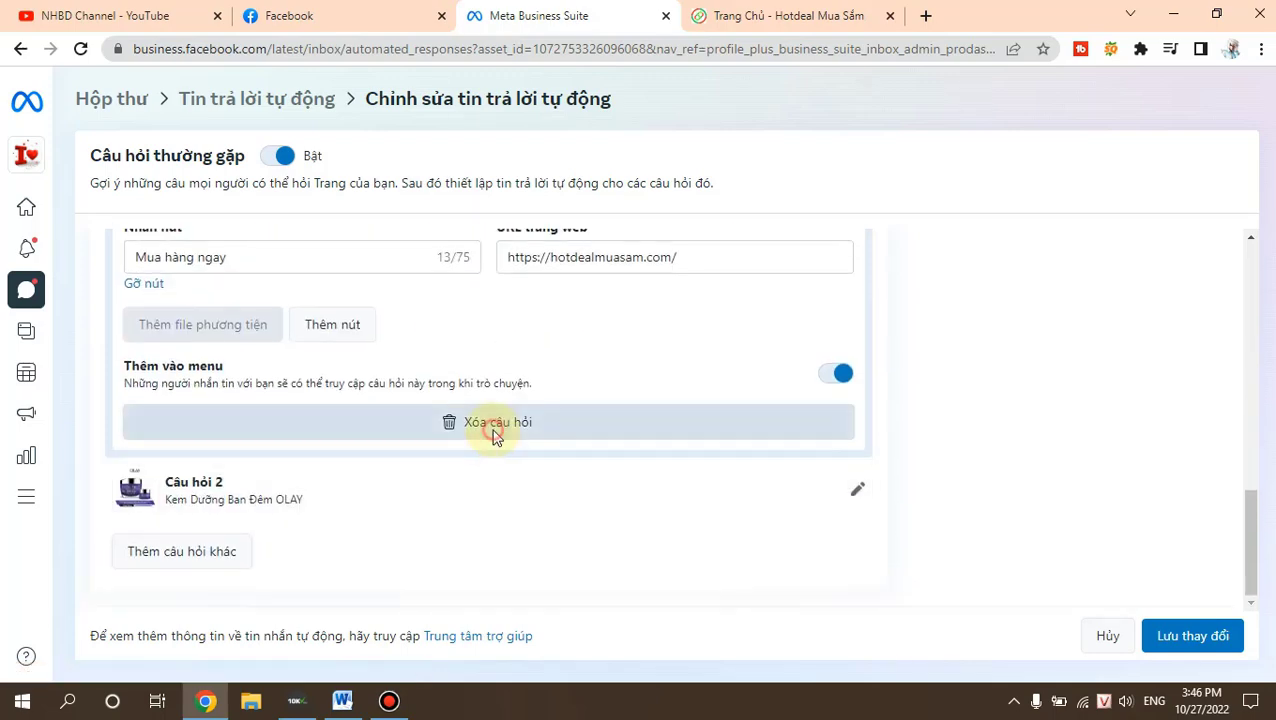
pyautogui.click(490, 424)
# Delete the remaining question "Kem Dưỡng Ban Đêm OLAY" from the automation
pyautogui.click(851, 491)
pyautogui.scroll(-1, 555, 550)
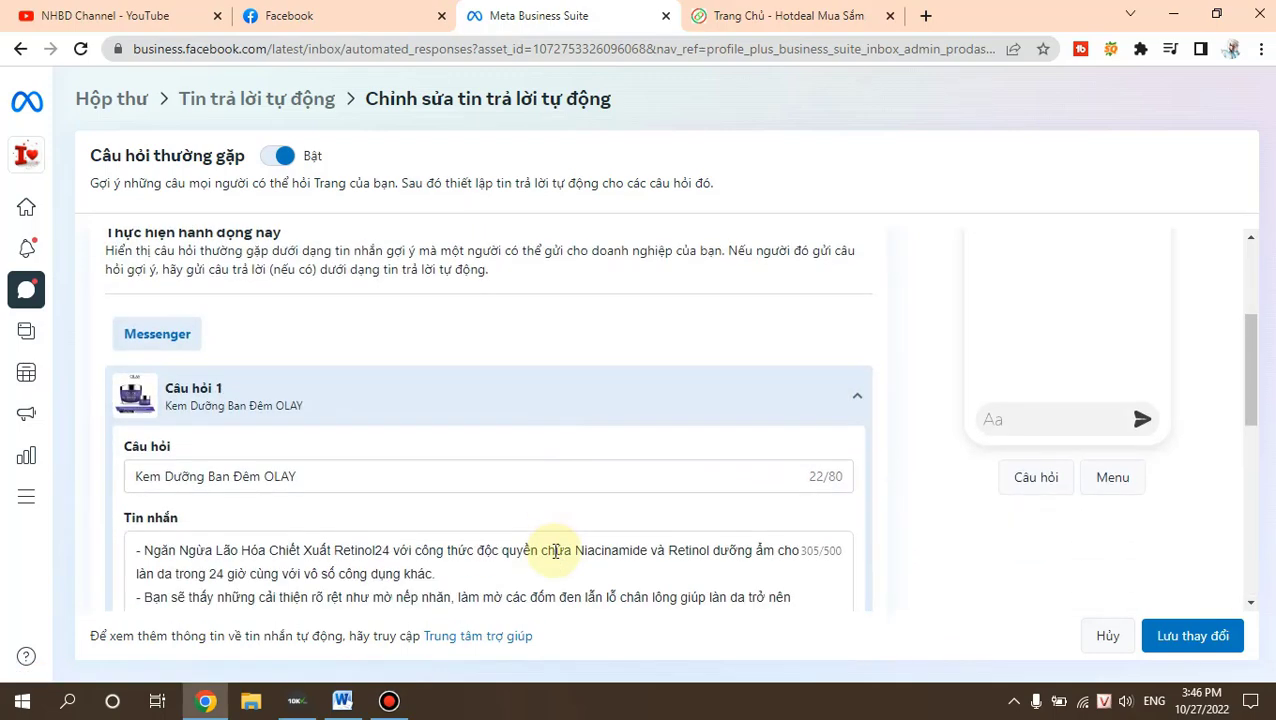
pyautogui.scroll(-5, 678, 513)
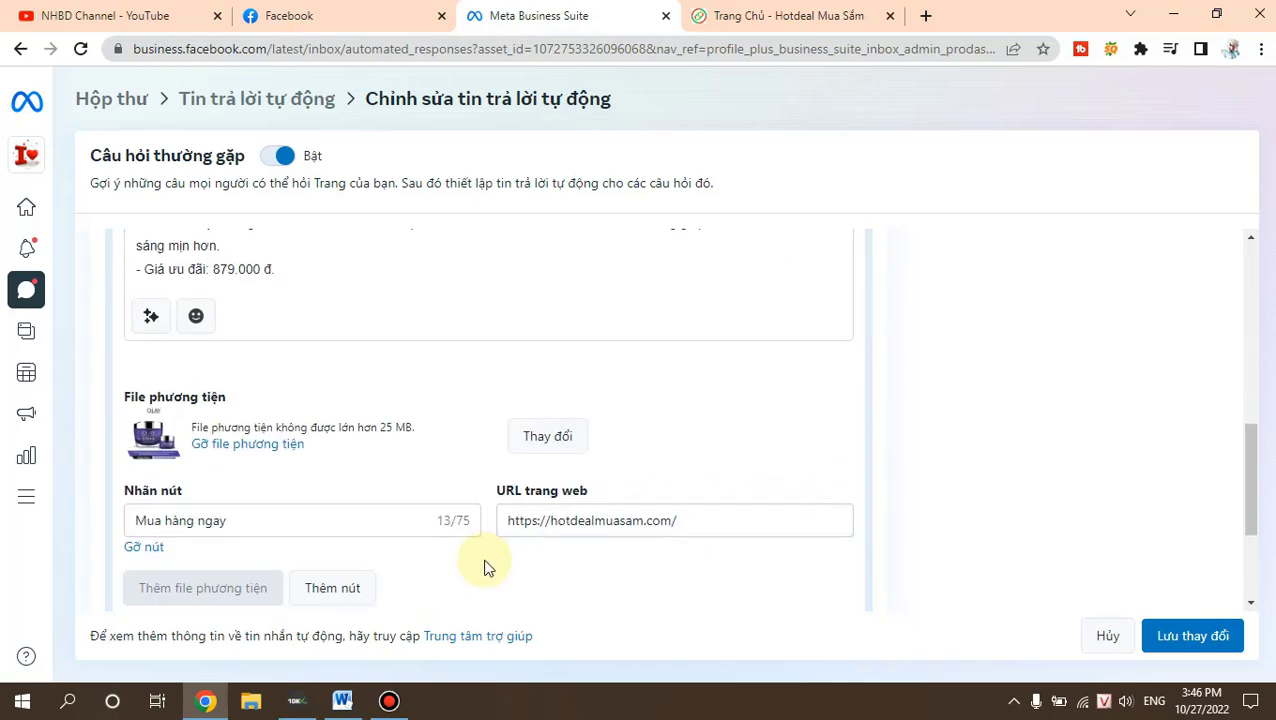
pyautogui.scroll(-2, 490, 565)
pyautogui.scroll(-1, 564, 570)
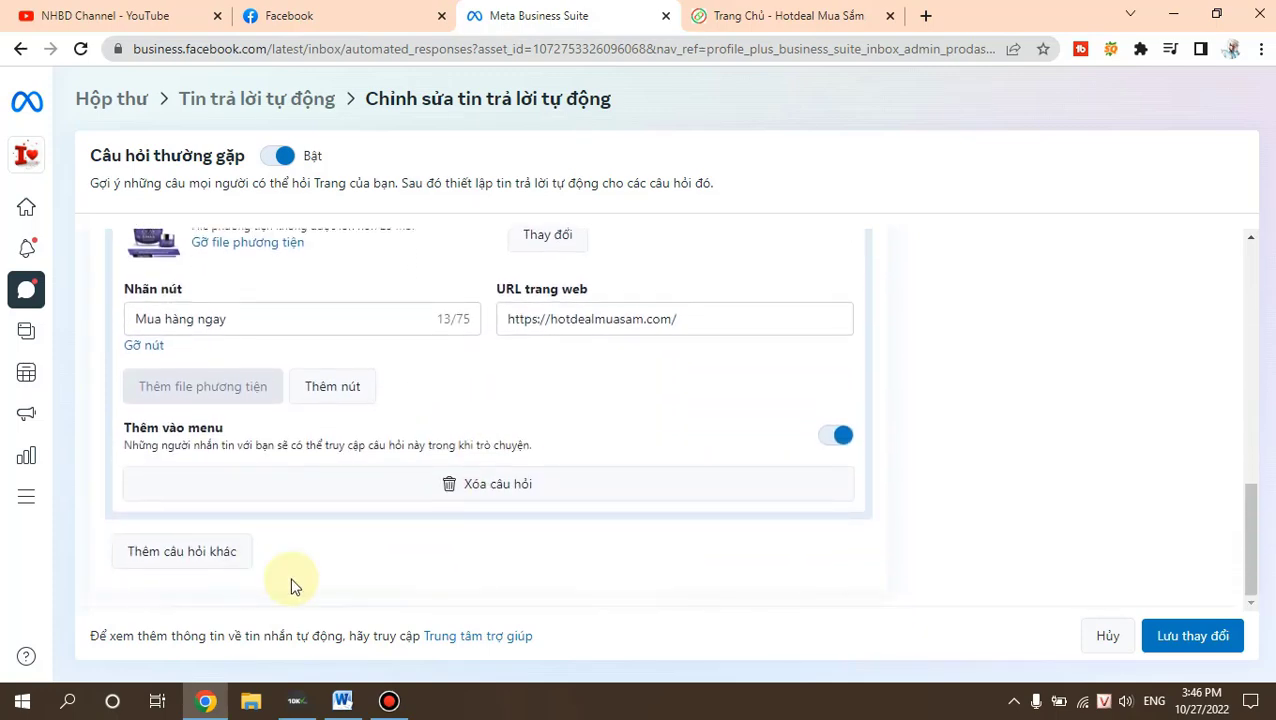
pyautogui.click(528, 488)
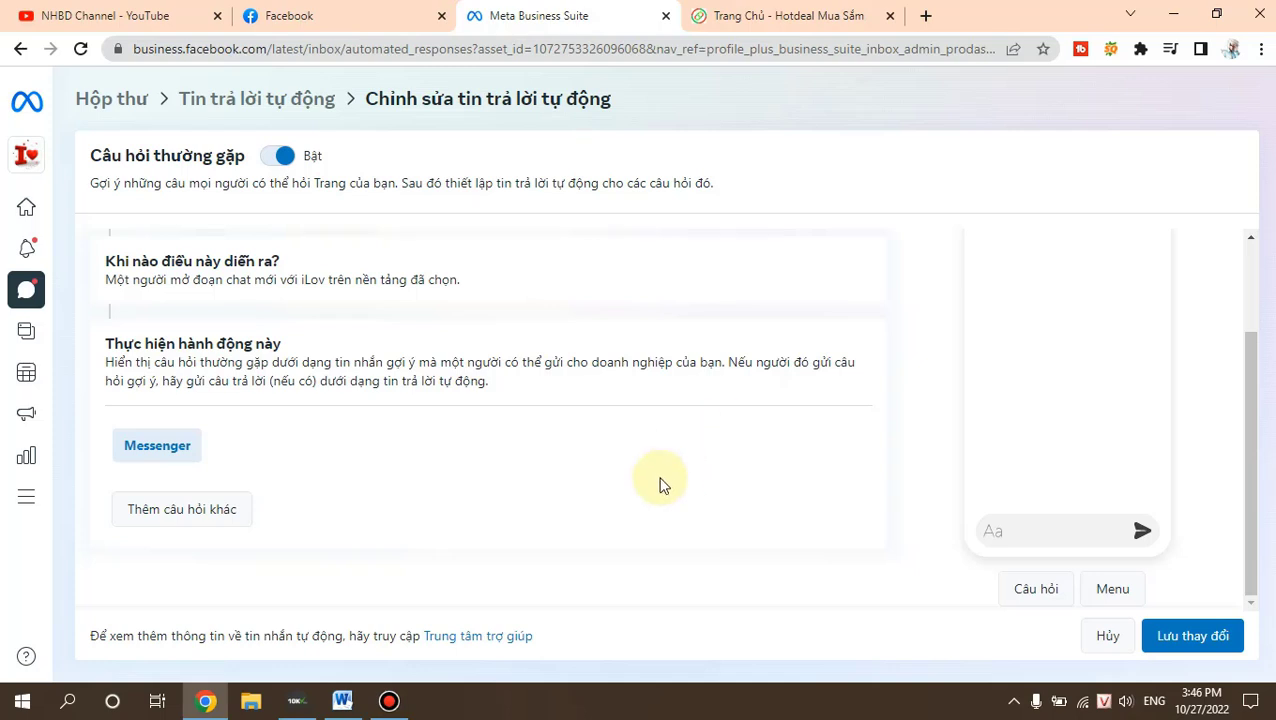
# Add a new blank question to the Messenger automation and expand it for editing
pyautogui.scroll(2, 660, 485)
pyautogui.scroll(-2, 660, 485)
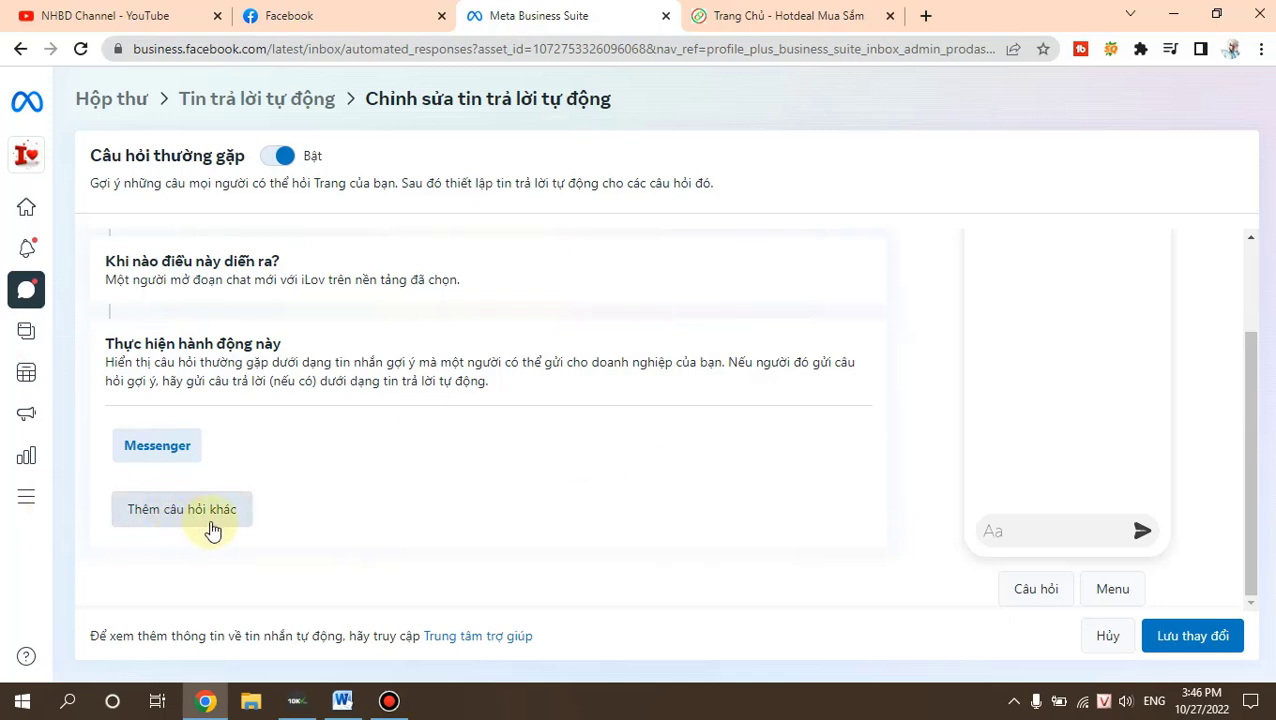
pyautogui.click(212, 528)
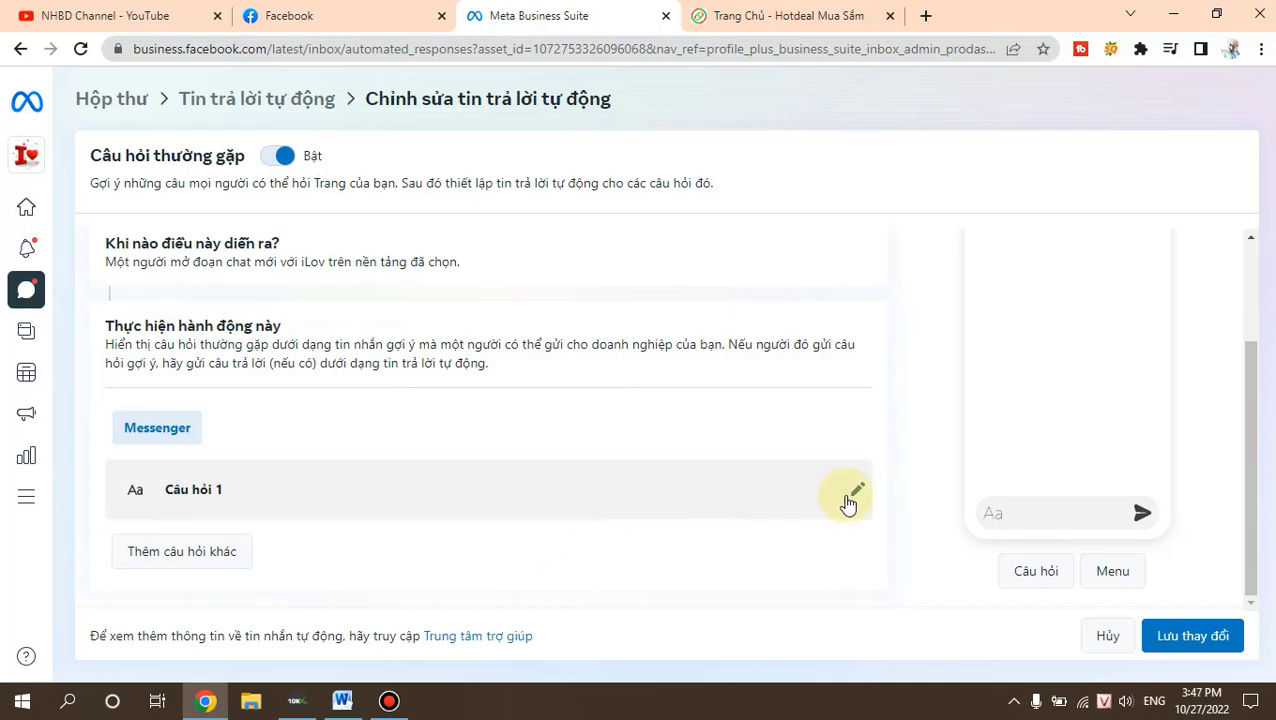
pyautogui.click(848, 493)
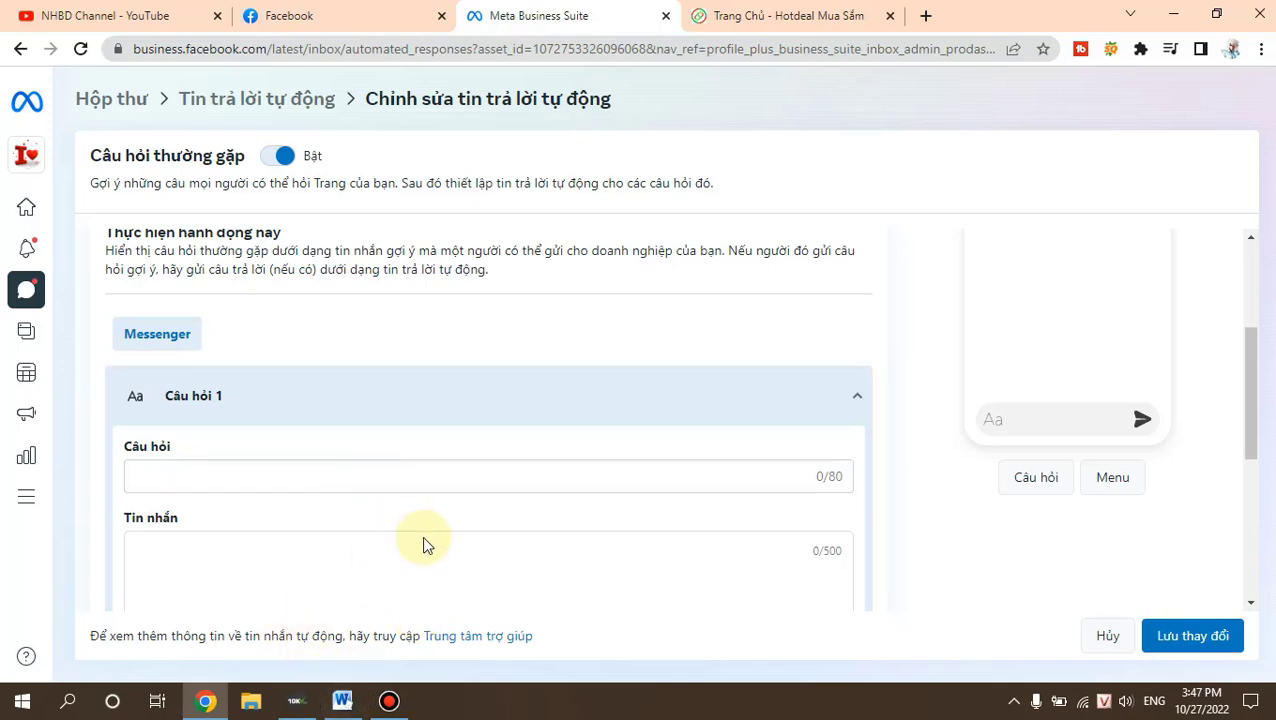
pyautogui.scroll(-2, 422, 535)
pyautogui.scroll(1, 422, 536)
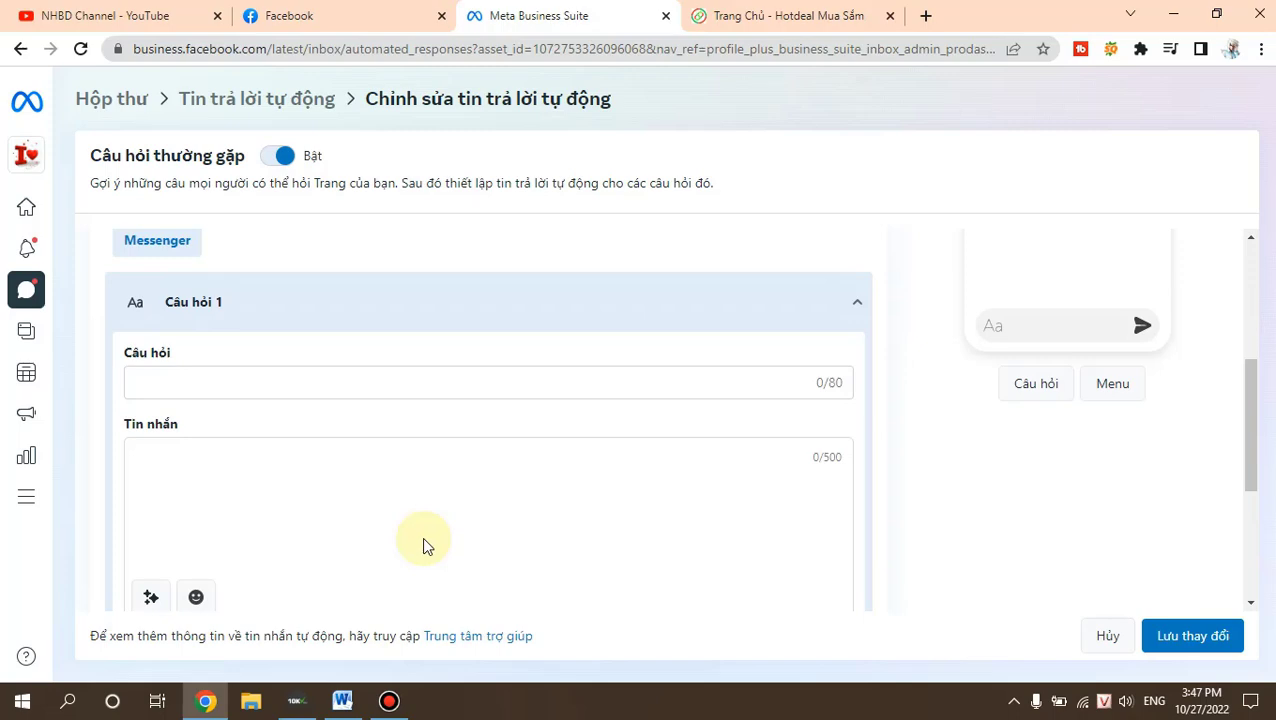
# Copy the heading "Sữa tắm truyền trắng 3 in 1 Cleopatra" from the Word document into the new item's question text
pyautogui.click(342, 700)
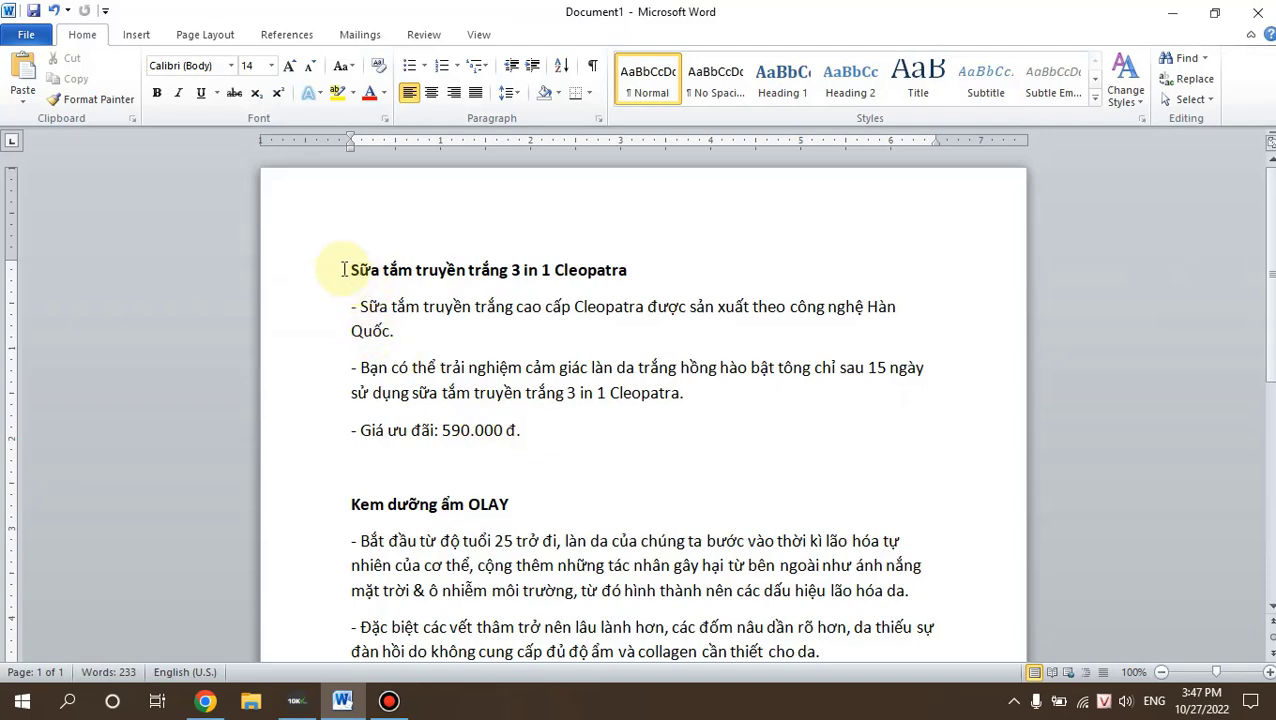
pyautogui.moveTo(347, 268); pyautogui.dragTo(640, 270)
pyautogui.hotkey('ctrl', 'c')
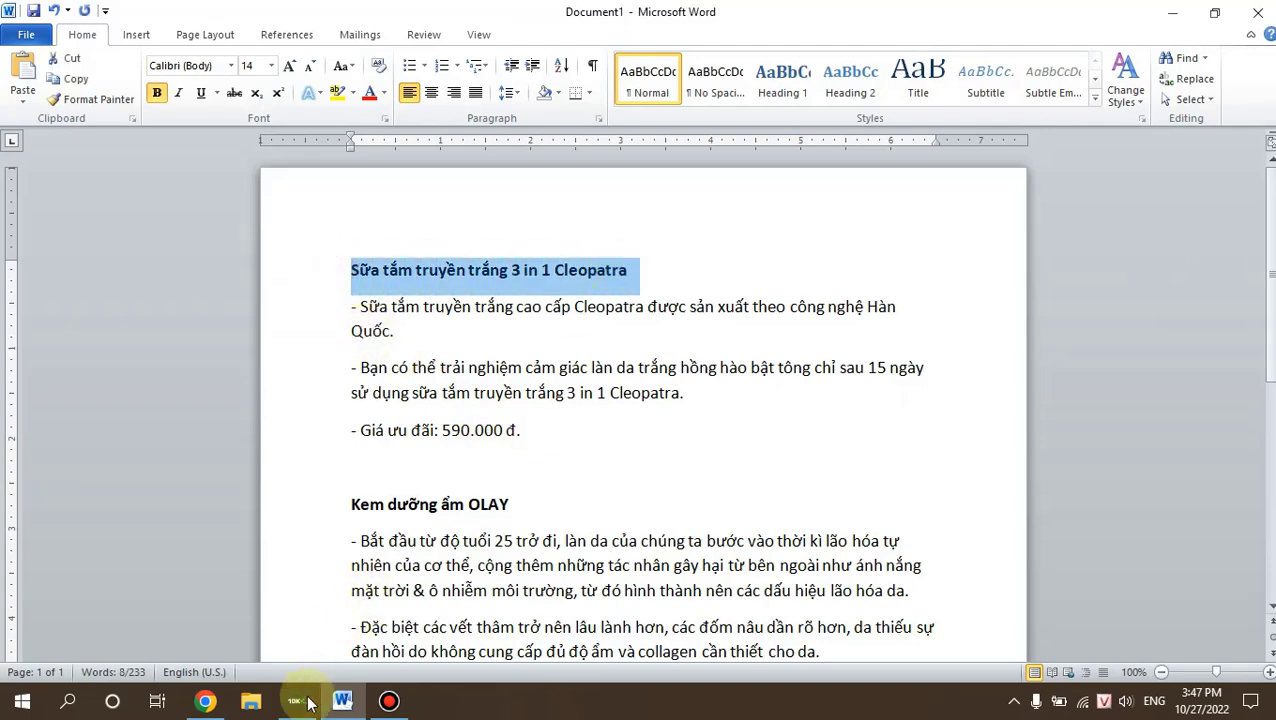
pyautogui.click(205, 700)
pyautogui.click(223, 381)
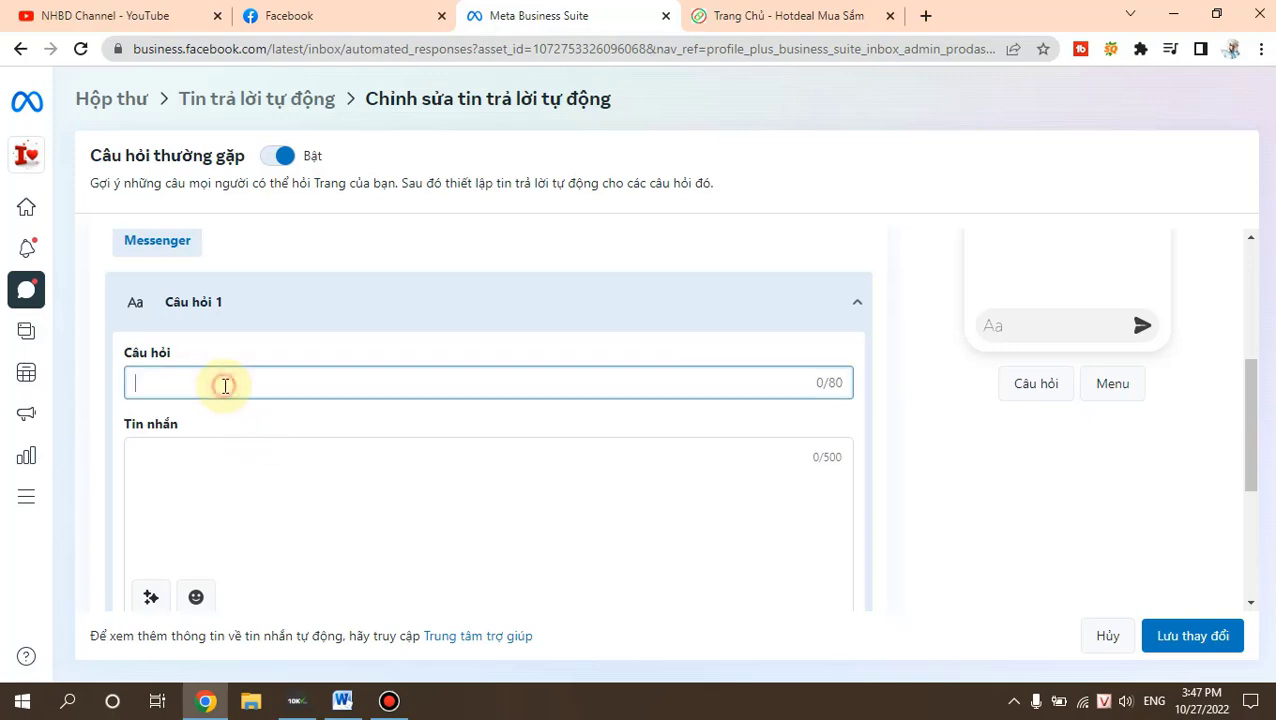
pyautogui.hotkey('ctrl', 'v')
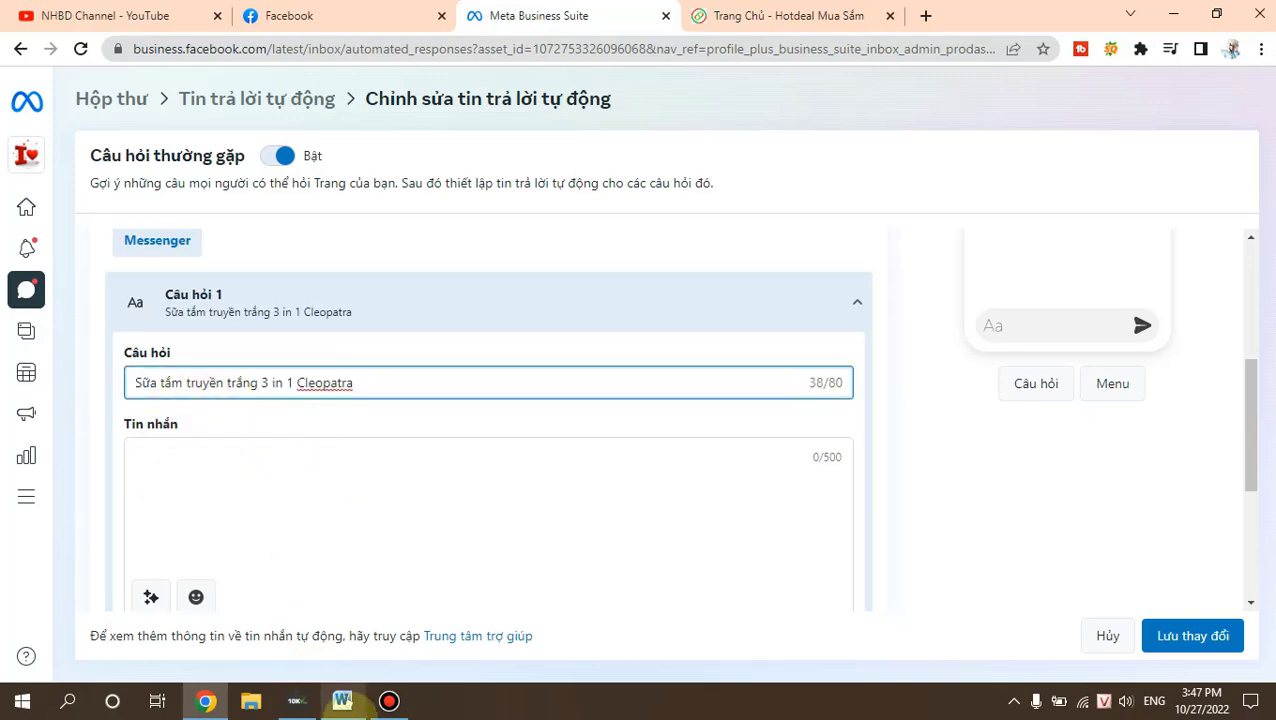
# Copy the three Cleopatra description points, ending with the 590.000 đ price, from the Word document into the question's reply message
pyautogui.click(342, 700)
pyautogui.doubleClick(347, 315)
pyautogui.moveTo(455, 362); pyautogui.dragTo(550, 427)
pyautogui.hotkey('ctrl', 'c')
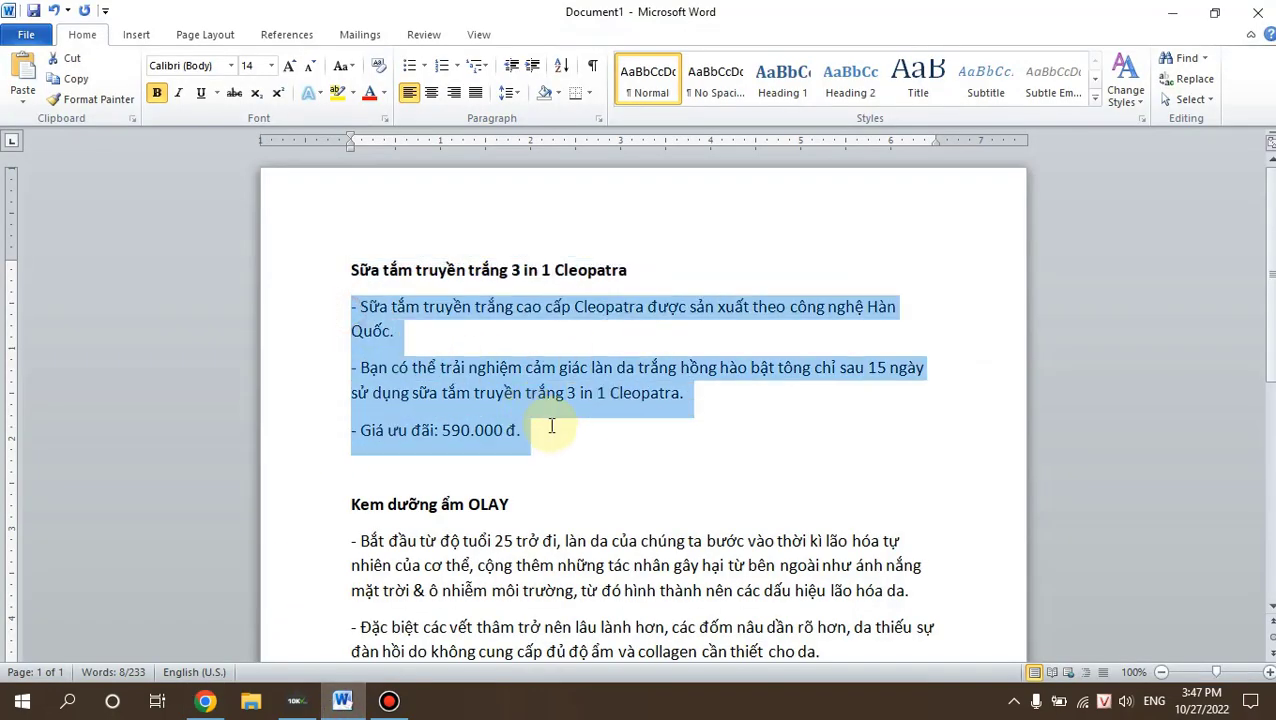
pyautogui.click(207, 702)
pyautogui.click(238, 486)
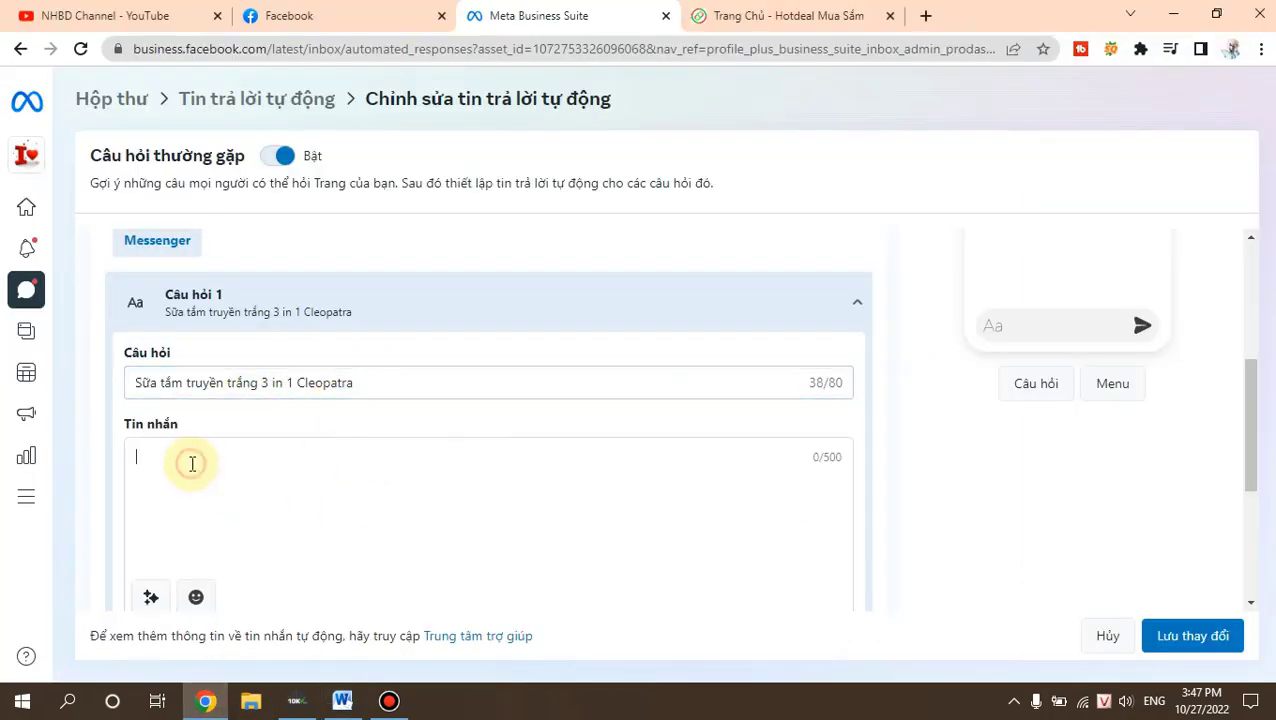
pyautogui.hotkey('ctrl', 'v')
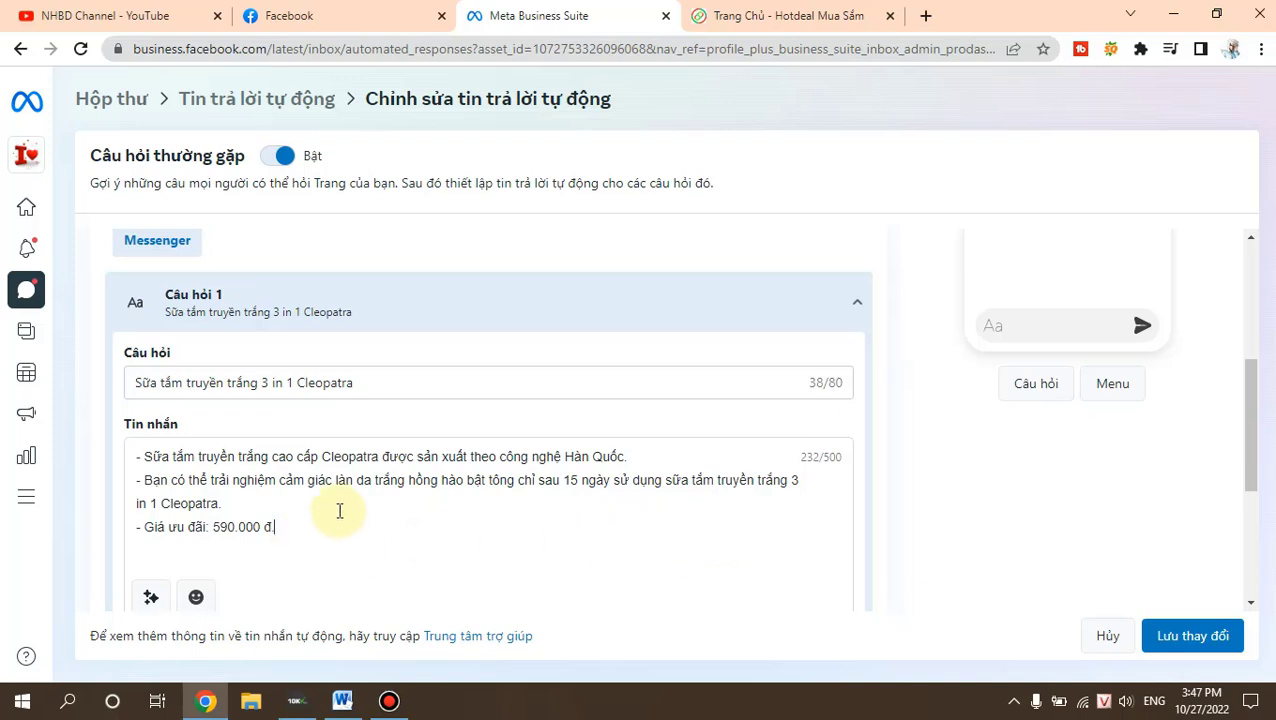
pyautogui.moveTo(235, 456); pyautogui.dragTo(462, 456)
pyautogui.click(526, 528)
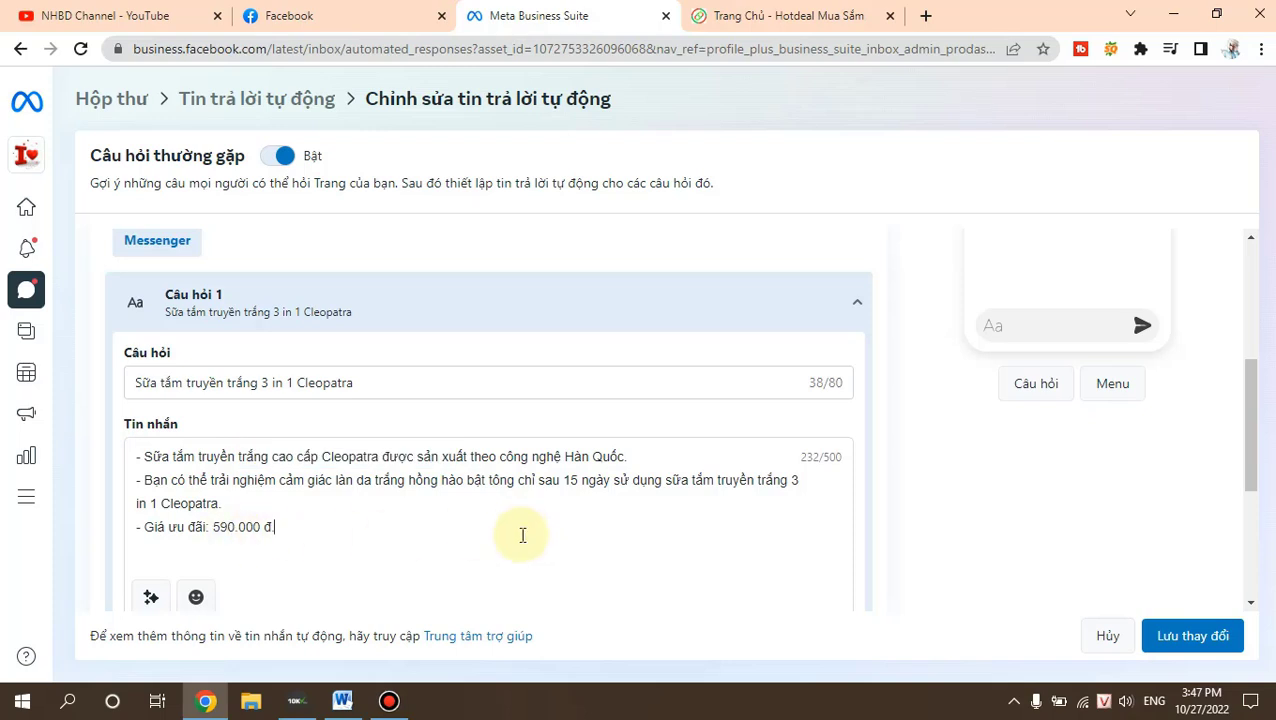
# Attach the shower gel bottle image "1" from the Desktop's New folder as the reply's media file
pyautogui.moveTo(1250, 420); pyautogui.dragTo(1246, 481)
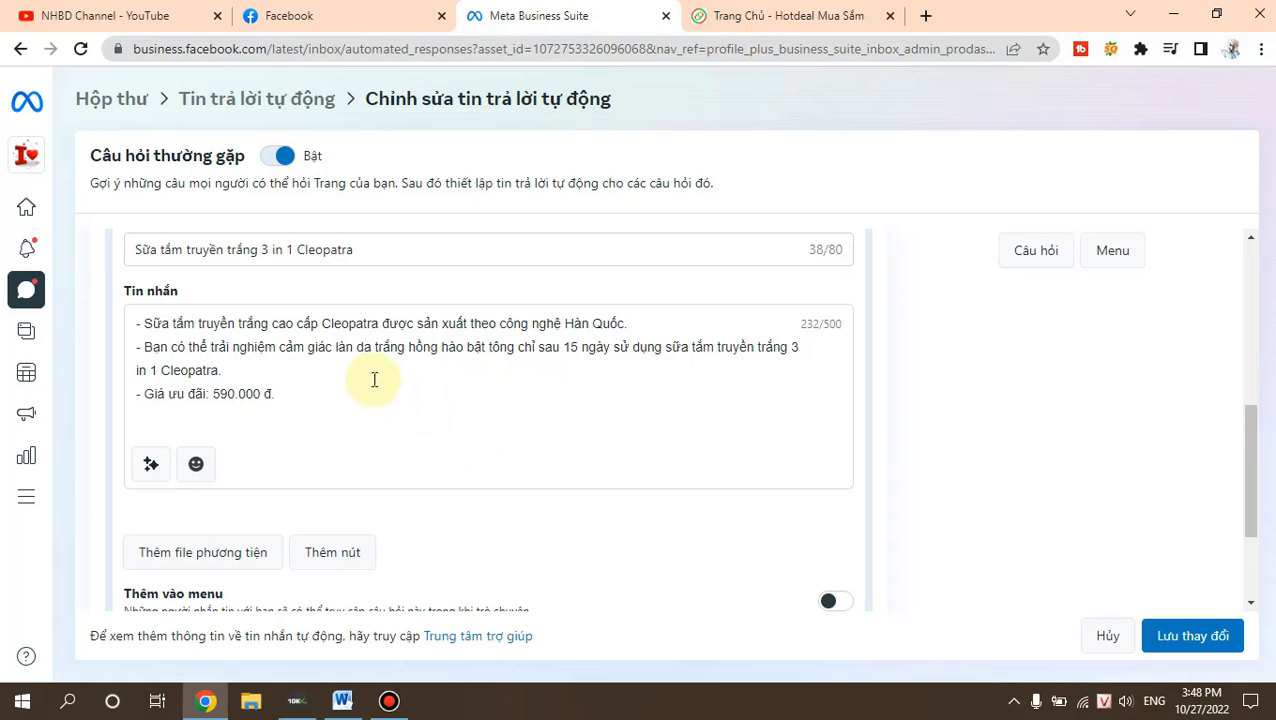
pyautogui.click(321, 393)
pyautogui.click(212, 566)
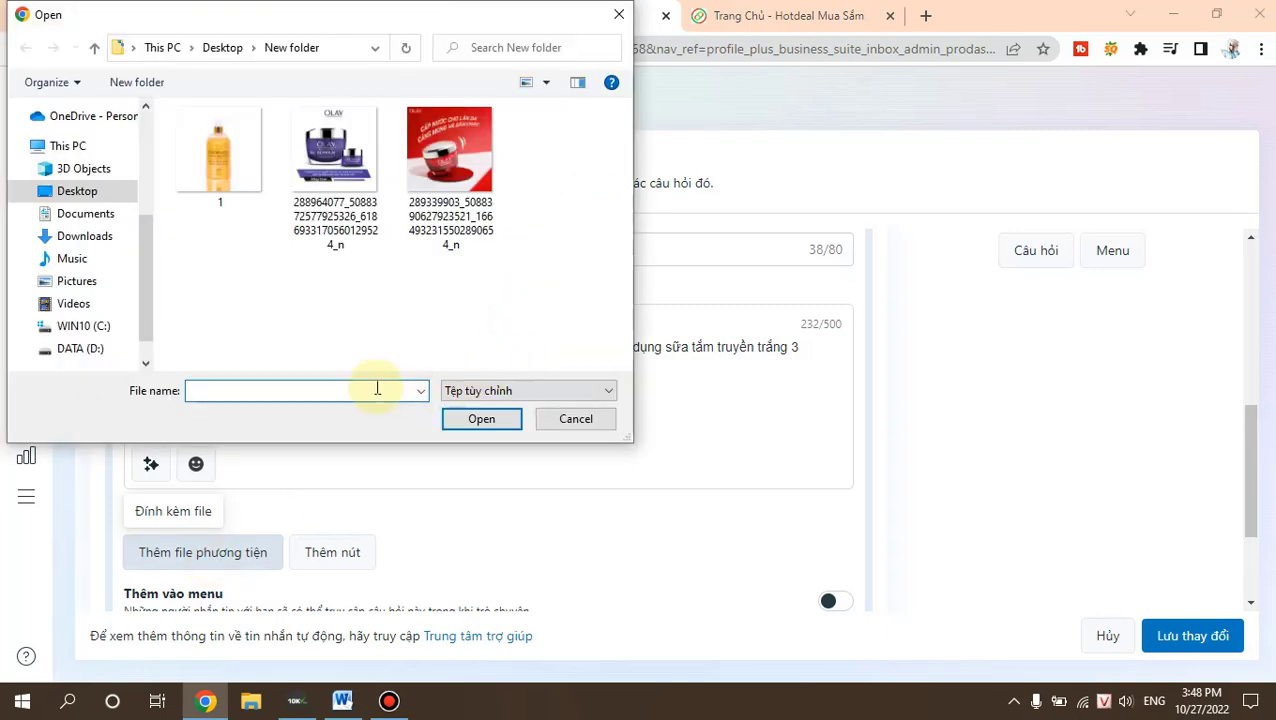
pyautogui.doubleClick(221, 180)
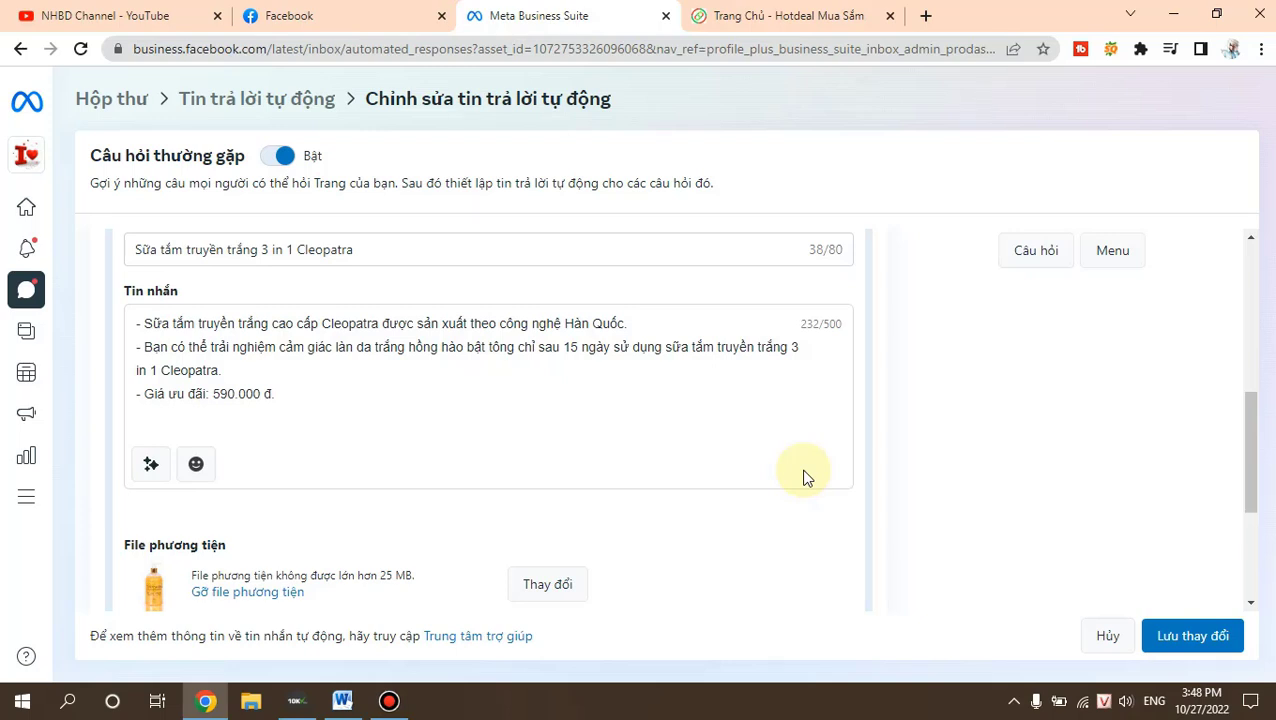
# Add a link button to the Cleopatra question's reply and label it "Mua hàng ngay"
pyautogui.scroll(-1, 805, 478)
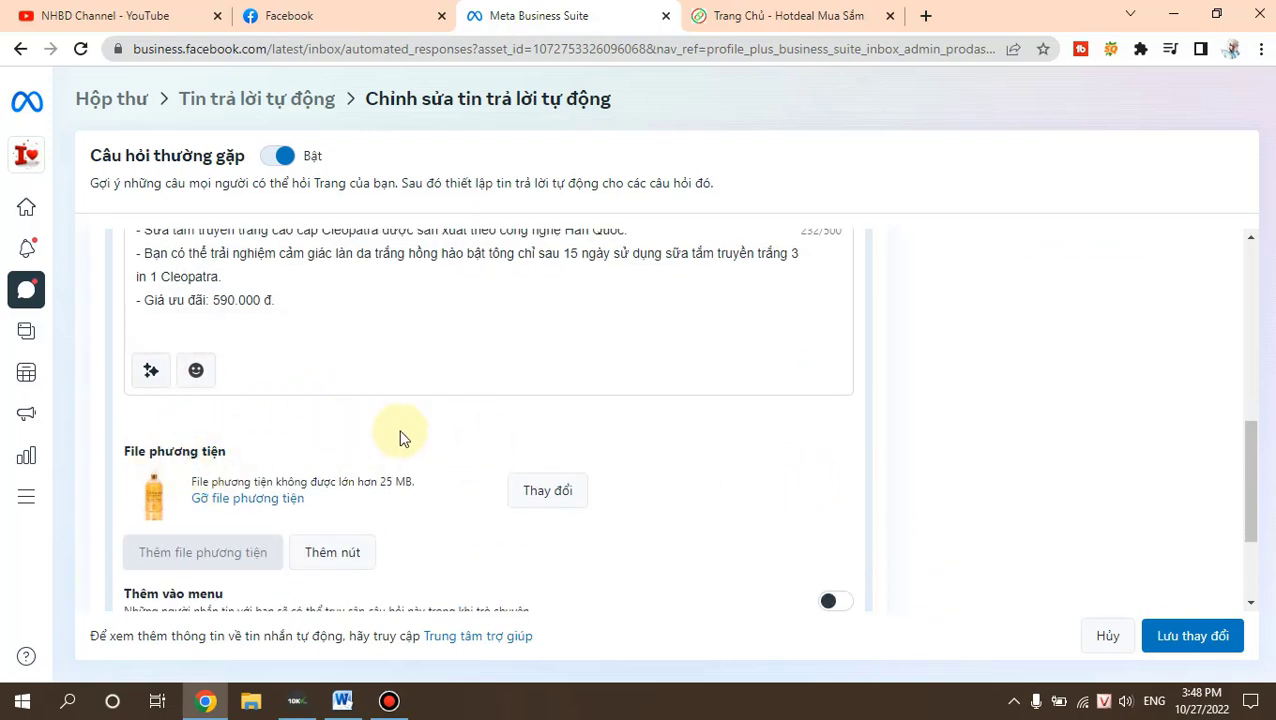
pyautogui.scroll(-2, 455, 500)
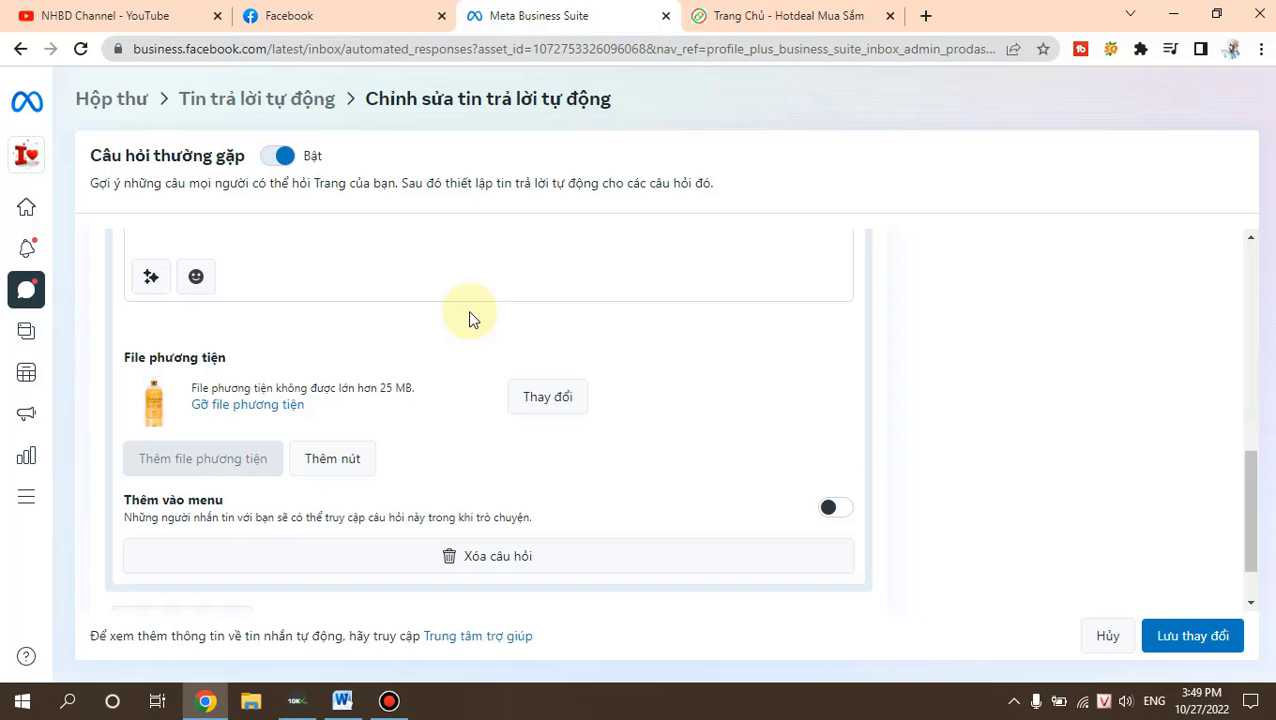
pyautogui.click(330, 463)
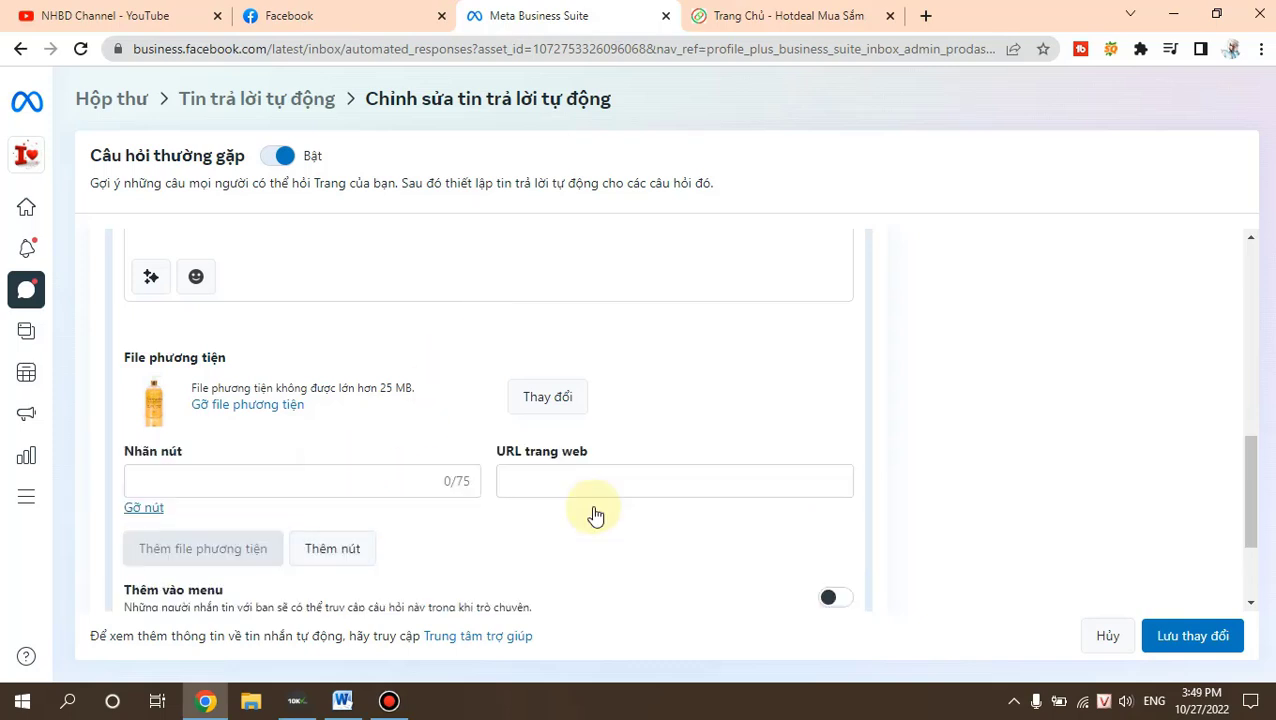
pyautogui.click(257, 482)
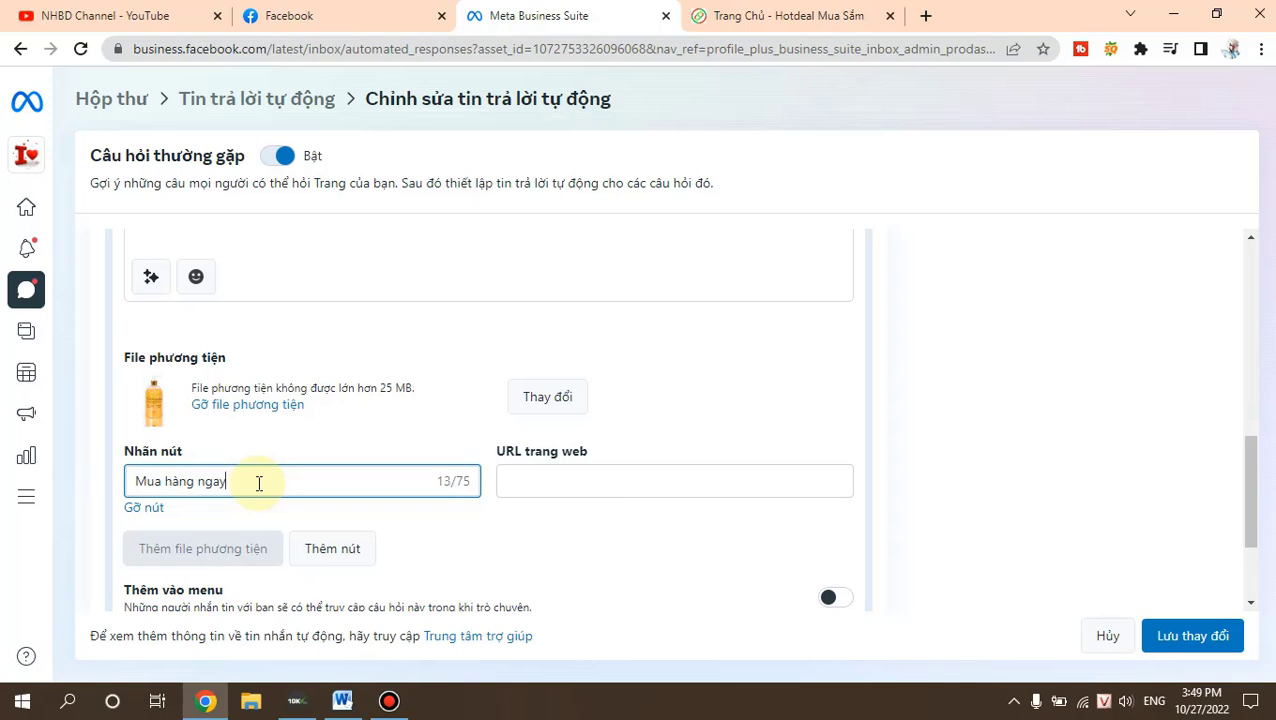
pyautogui.click(533, 481)
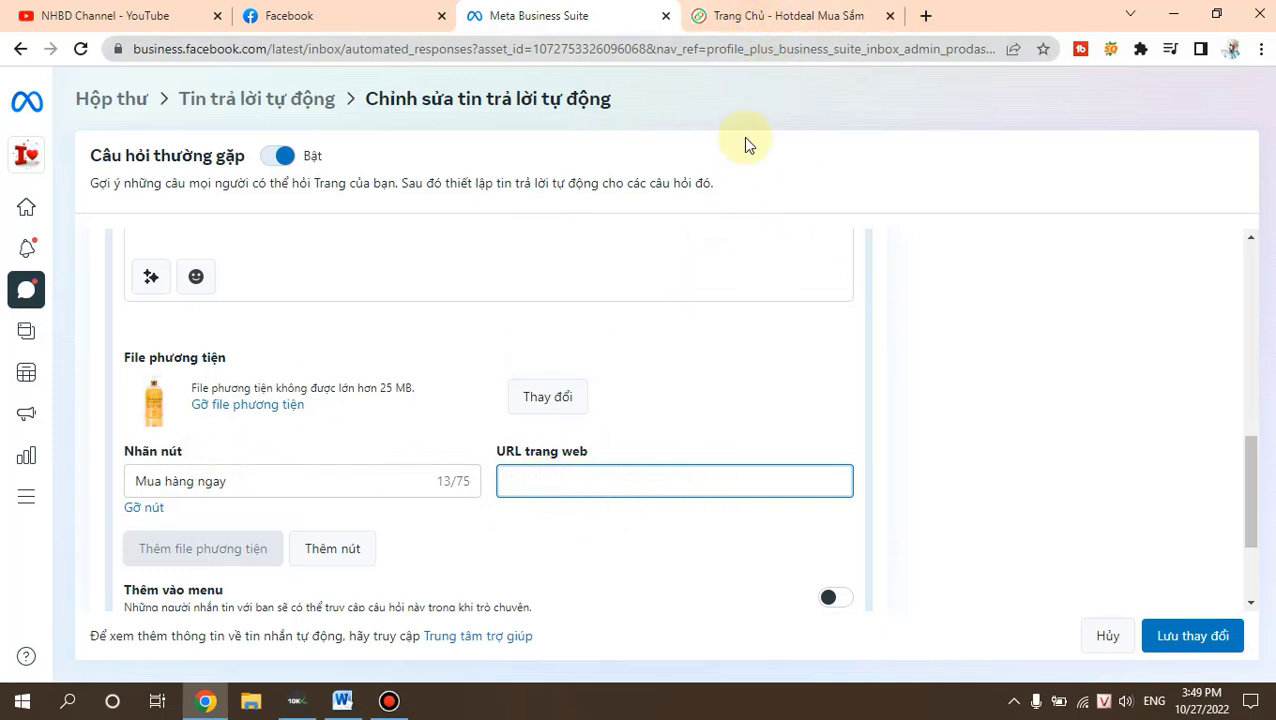
pyautogui.click(782, 15)
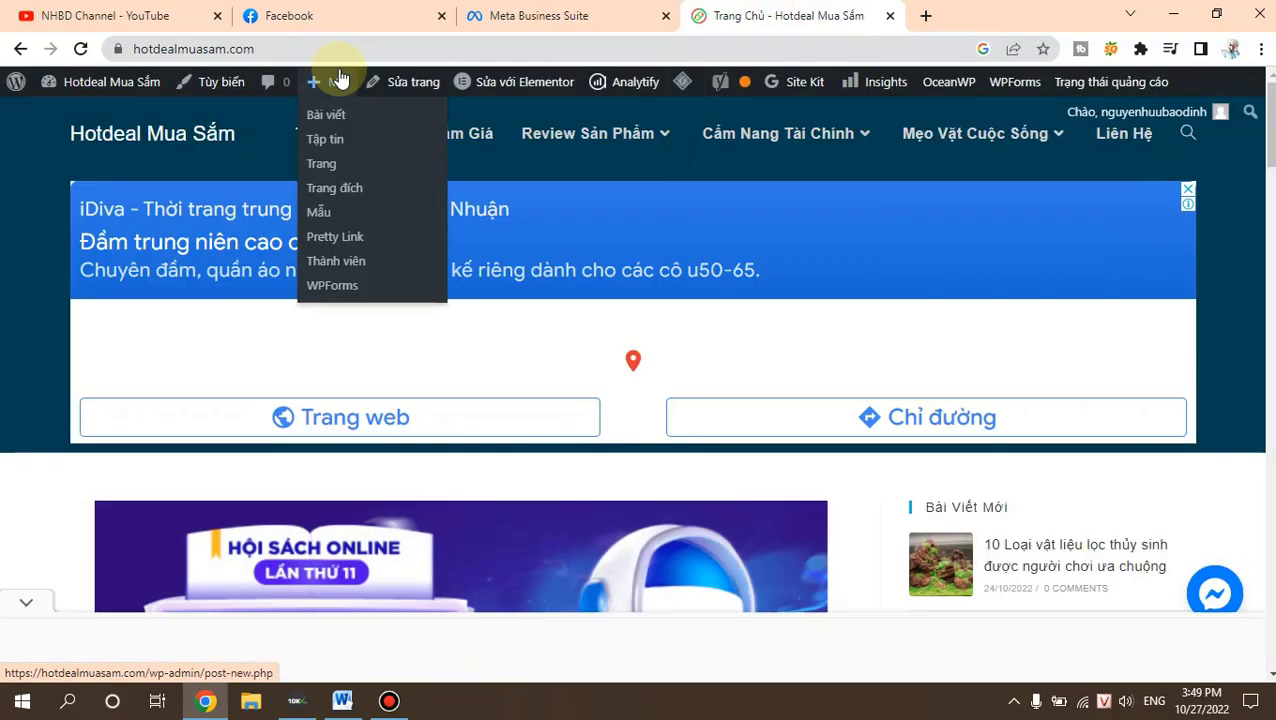
pyautogui.click(327, 50)
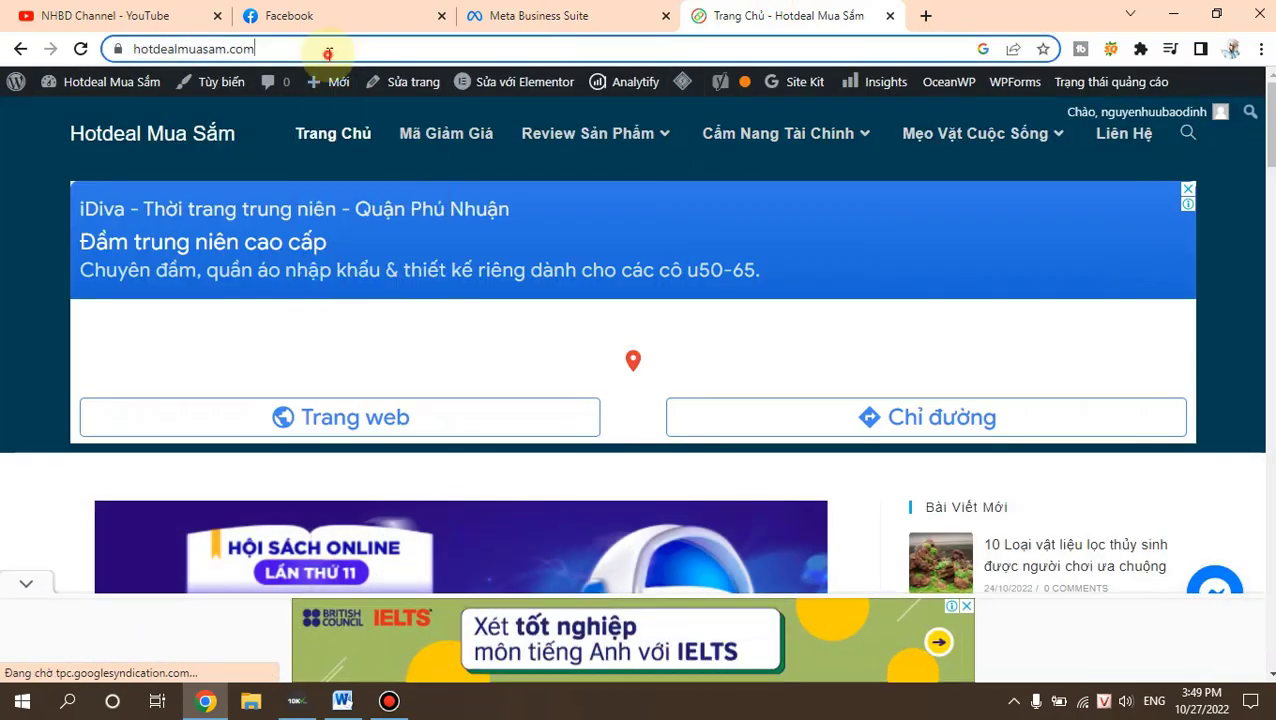
pyautogui.scroll(-4, 535, 302)
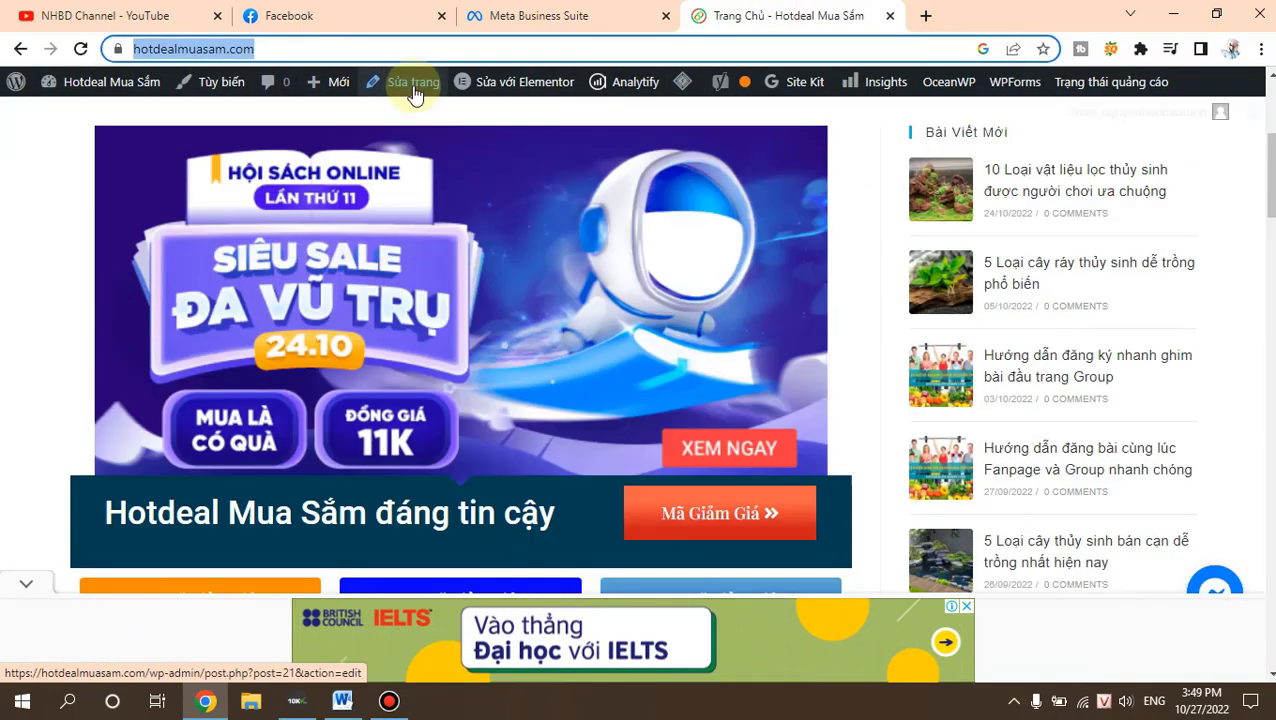
pyautogui.click(518, 14)
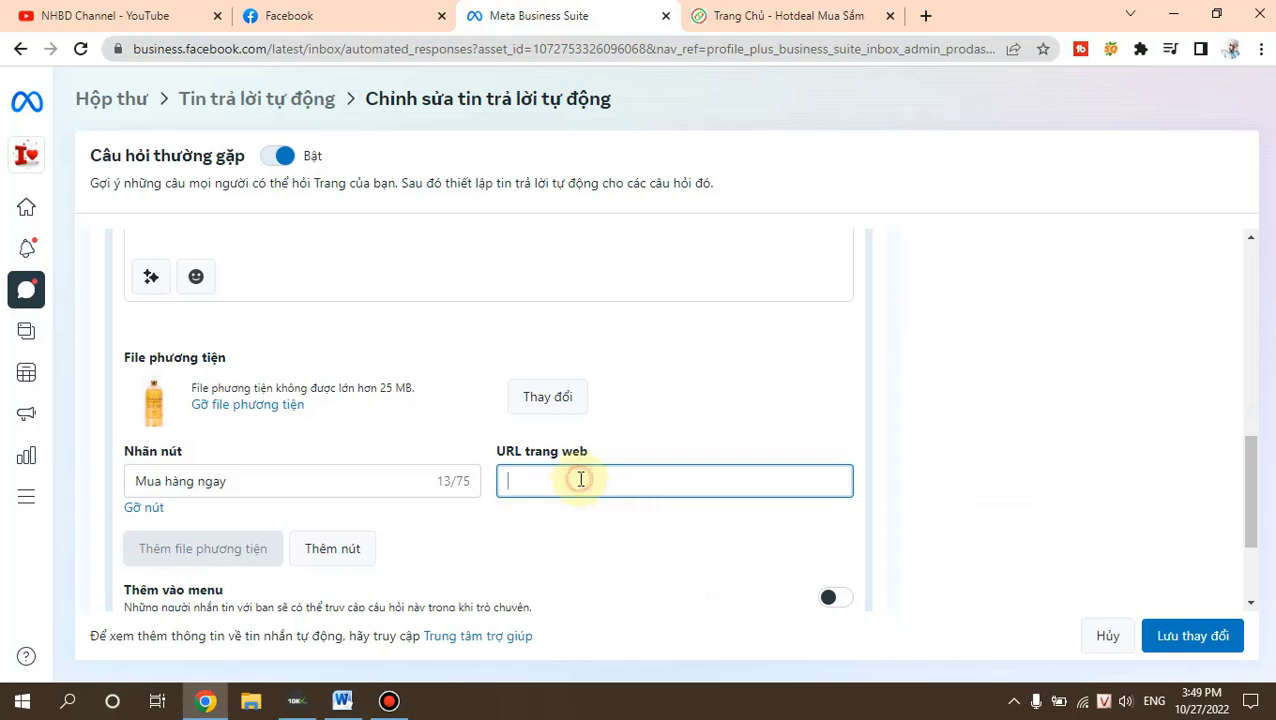
pyautogui.write('https://hotdealmuasam.com/')
# Add a second new question below the Cleopatra item and expand it for editing
pyautogui.scroll(-1, 612, 552)
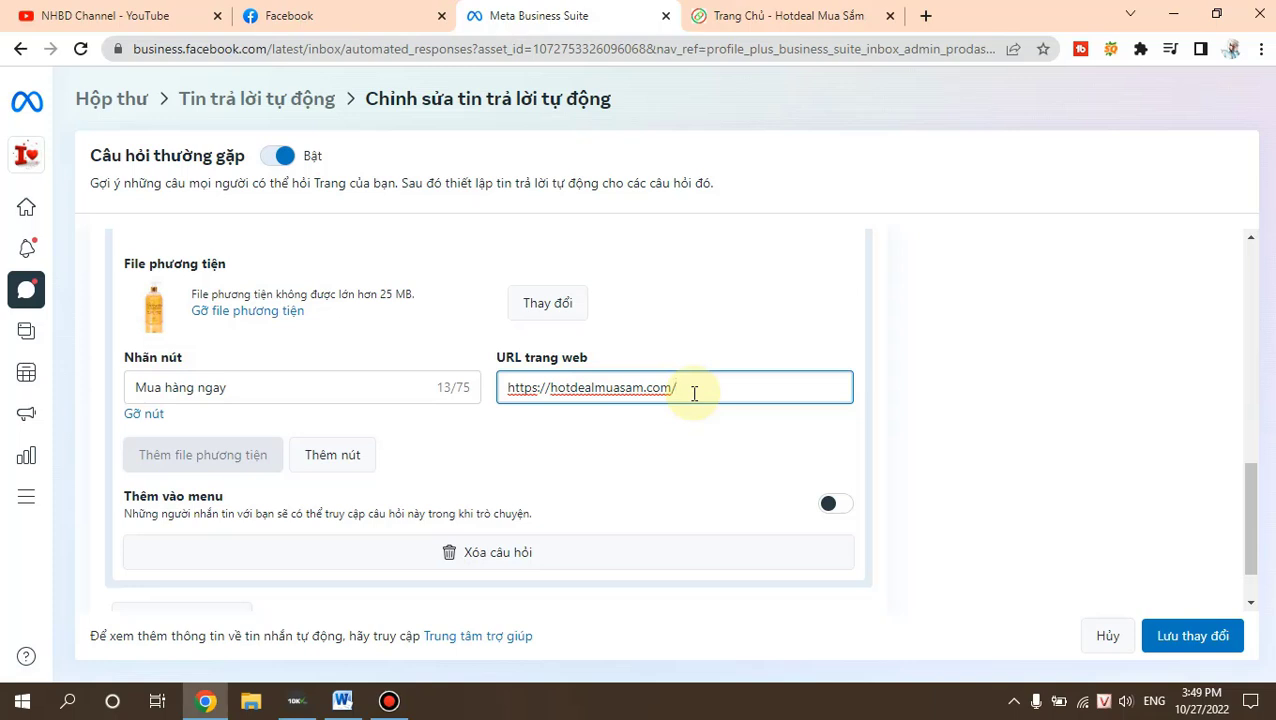
pyautogui.scroll(-1, 638, 582)
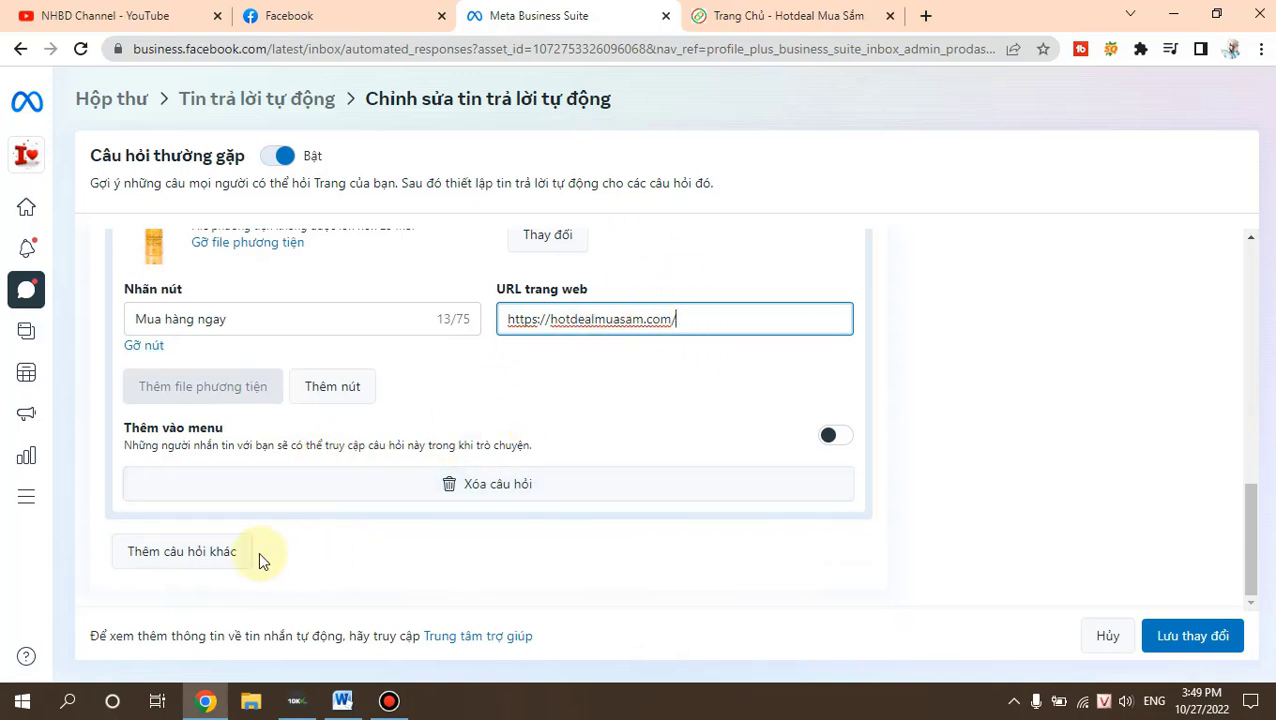
pyautogui.click(191, 555)
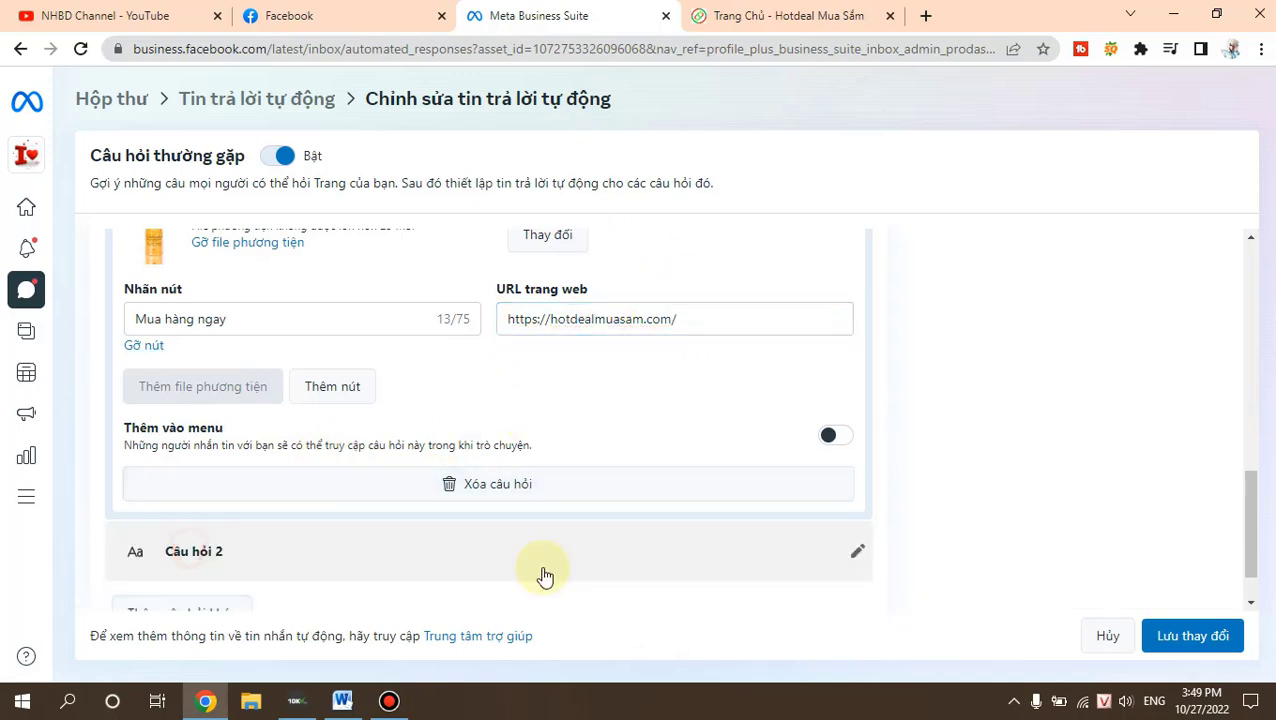
pyautogui.click(857, 489)
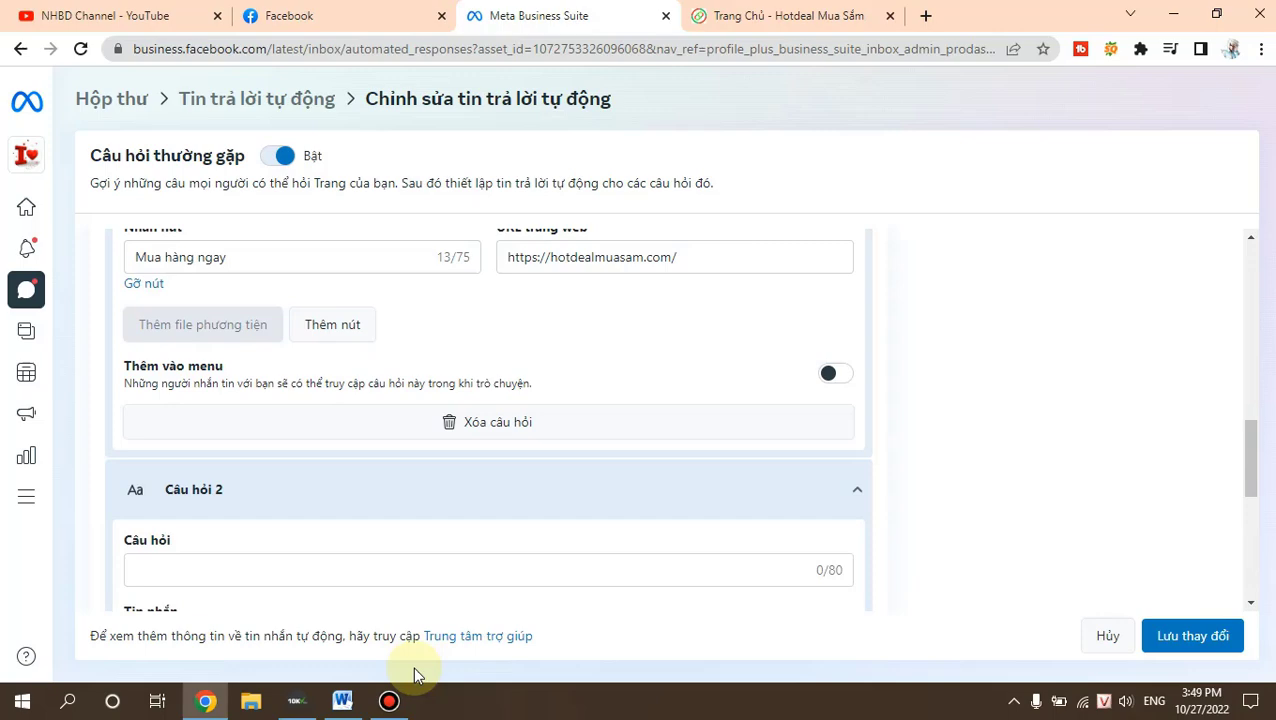
# Copy the heading "Kem dưỡng ẩm OLAY" from the Word document into the second question's text
pyautogui.click(342, 700)
pyautogui.scroll(-3, 407, 478)
pyautogui.moveTo(353, 324); pyautogui.dragTo(510, 325)
pyautogui.hotkey('ctrl', 'c')
pyautogui.click(205, 700)
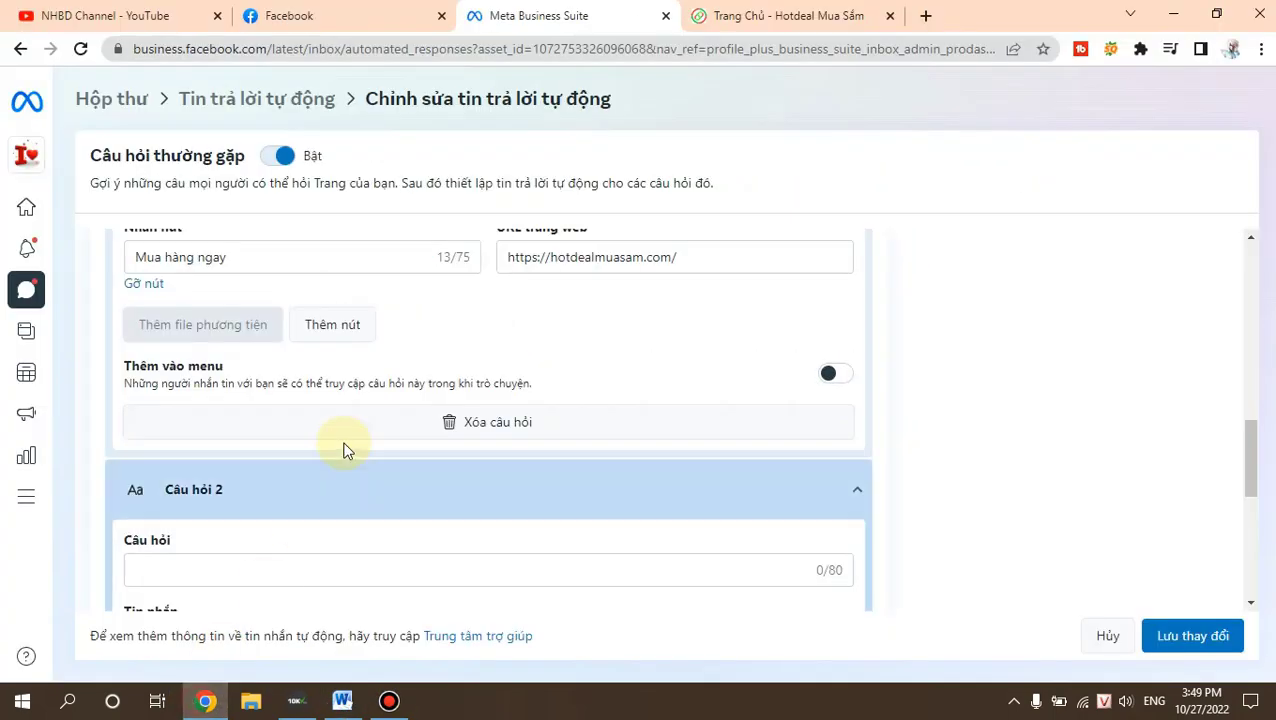
pyautogui.click(216, 567)
pyautogui.hotkey('ctrl', 'v')
pyautogui.scroll(-2, 515, 524)
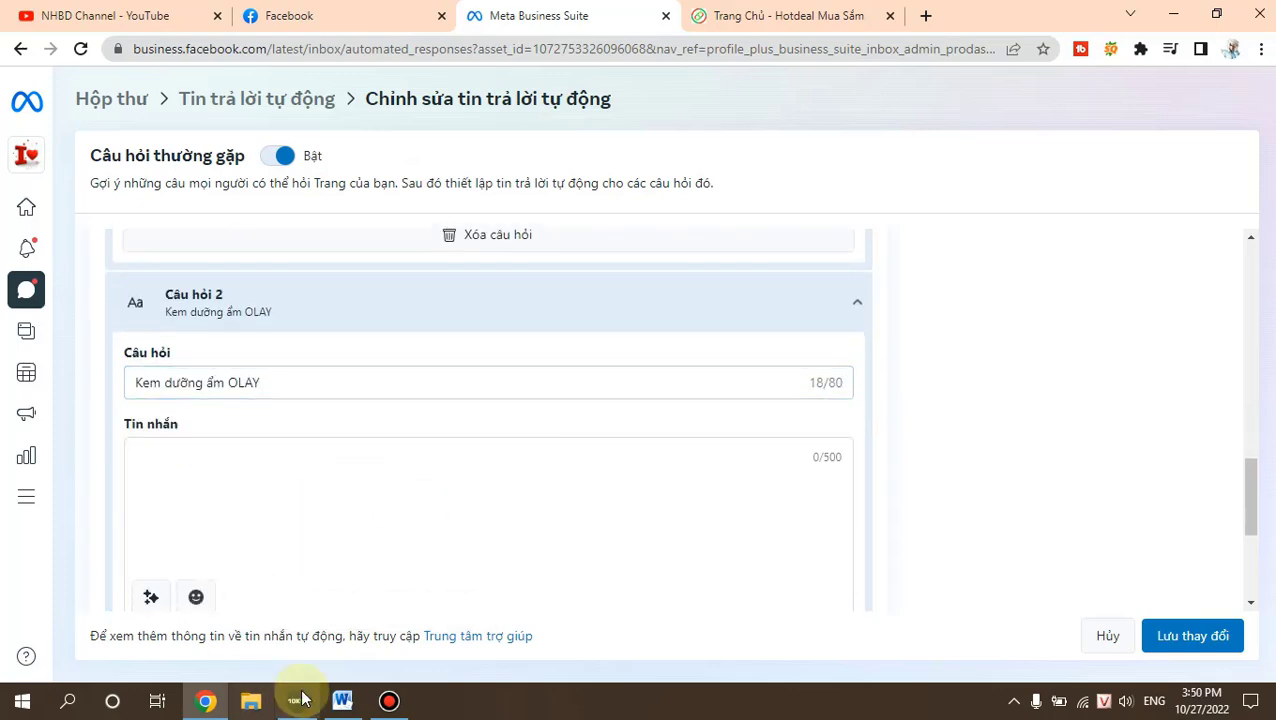
# Copy the three OLAY moisturiser description points, ending with the 815.000 đ price, from the Word document into the second question's reply message
pyautogui.click(342, 701)
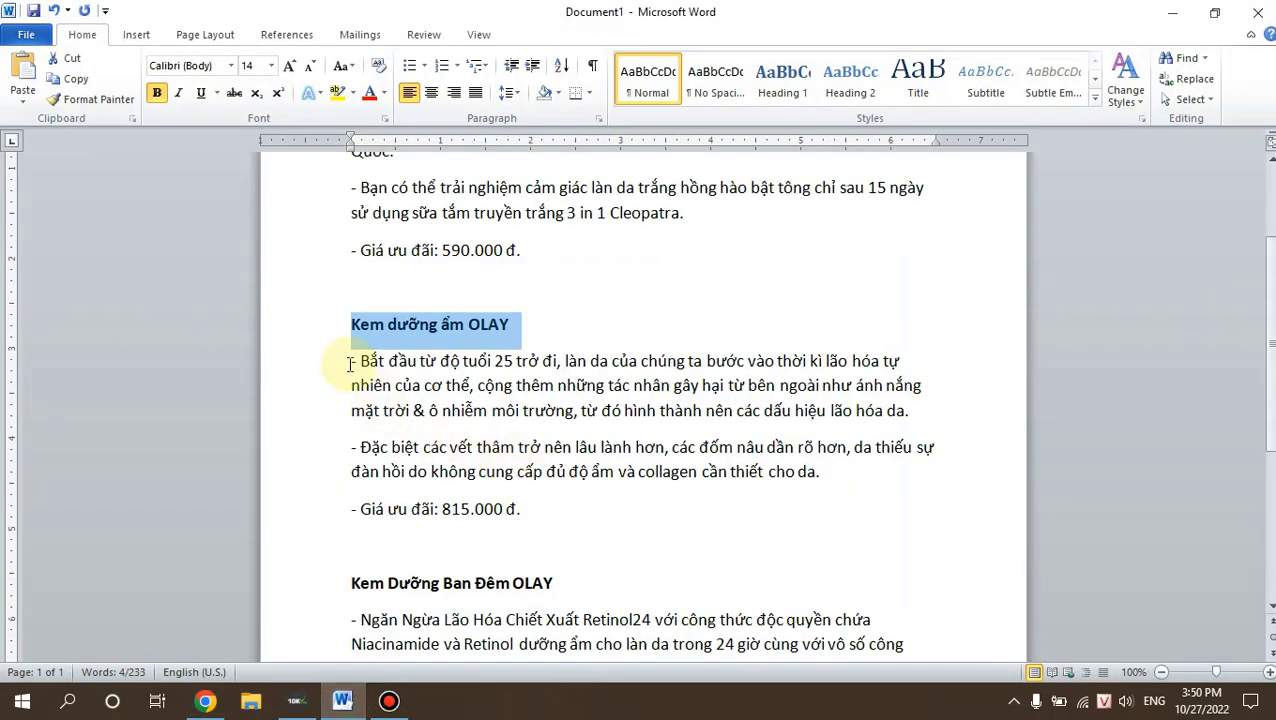
pyautogui.moveTo(353, 359); pyautogui.dragTo(609, 519)
pyautogui.hotkey('ctrl', 'c')
pyautogui.click(205, 700)
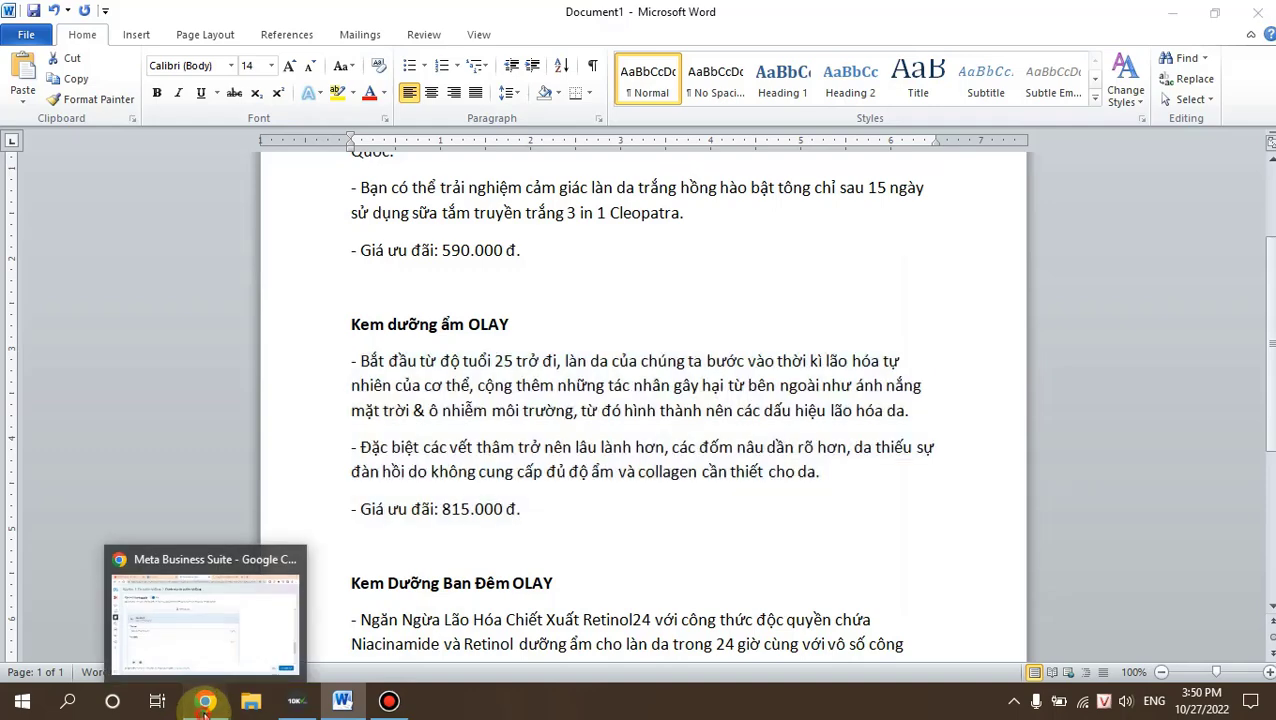
pyautogui.click(205, 450)
pyautogui.hotkey('ctrl', 'v')
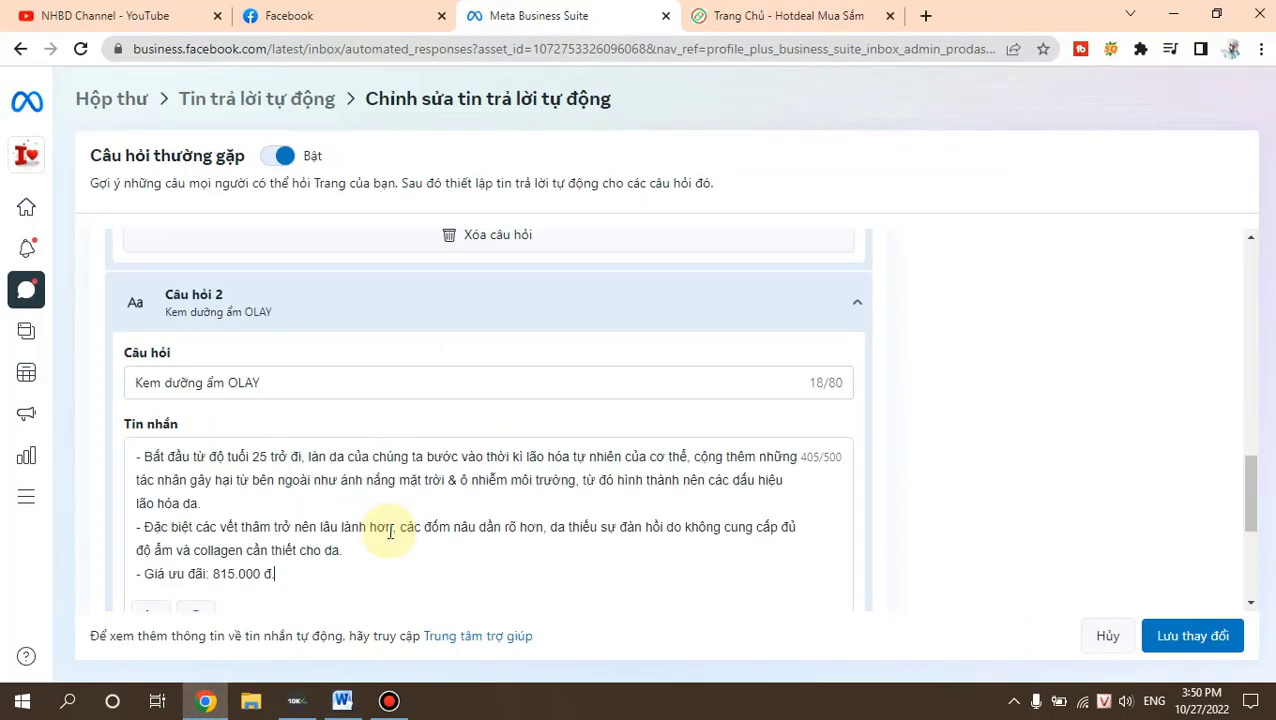
# Attach the red OLAY cream jar image from the Desktop's New folder as the second reply's media file
pyautogui.scroll(-3, 963, 513)
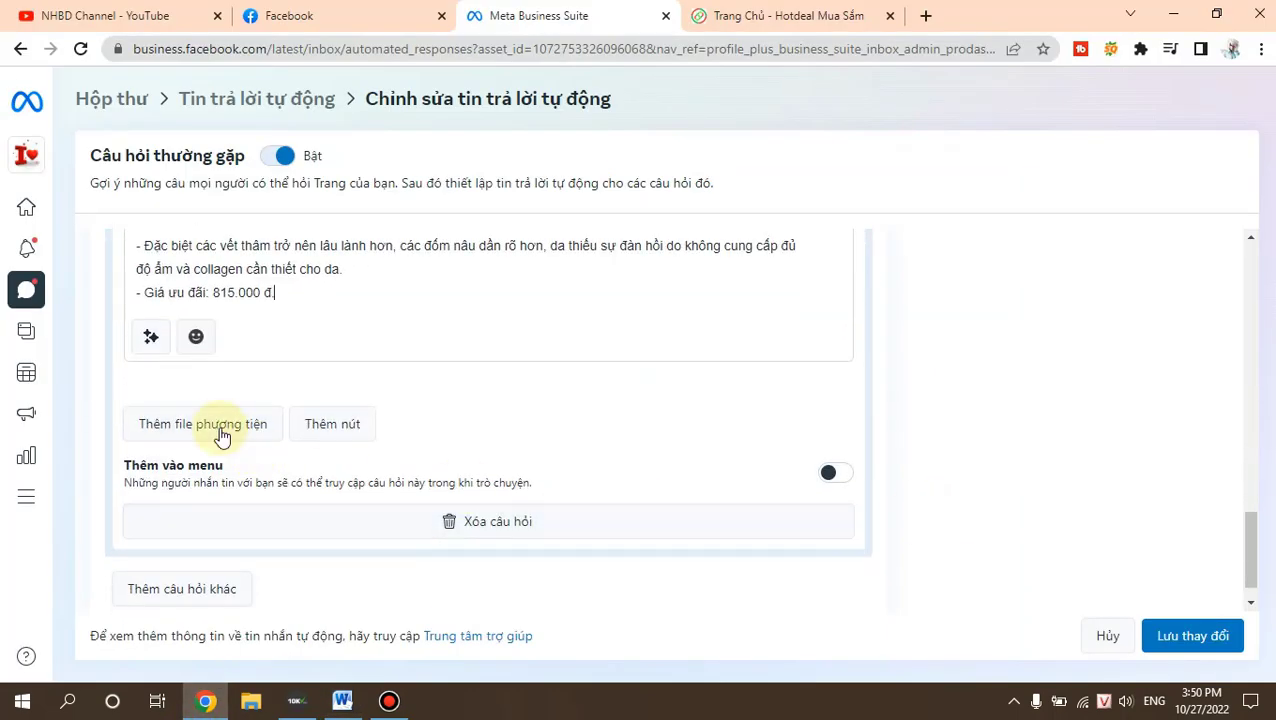
pyautogui.click(222, 436)
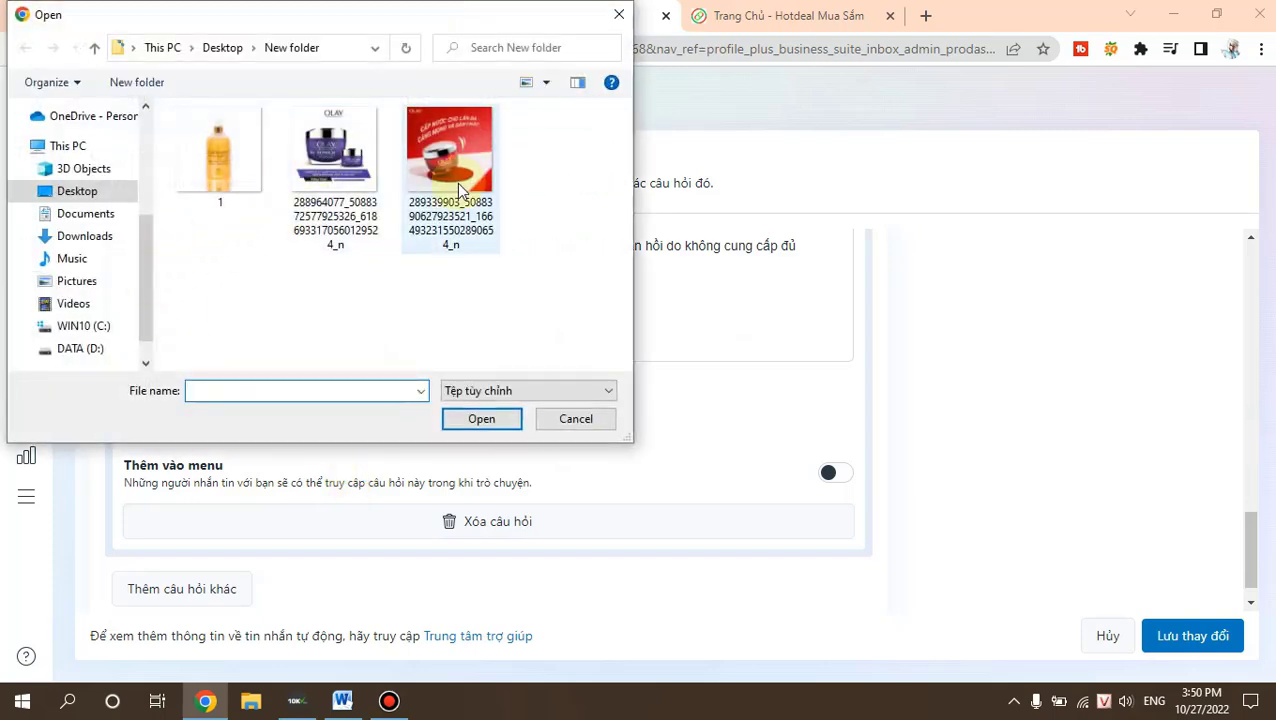
pyautogui.doubleClick(466, 176)
# Add a link button to the OLAY moisturiser reply and label it "Mua hàng ngay"
pyautogui.click(341, 434)
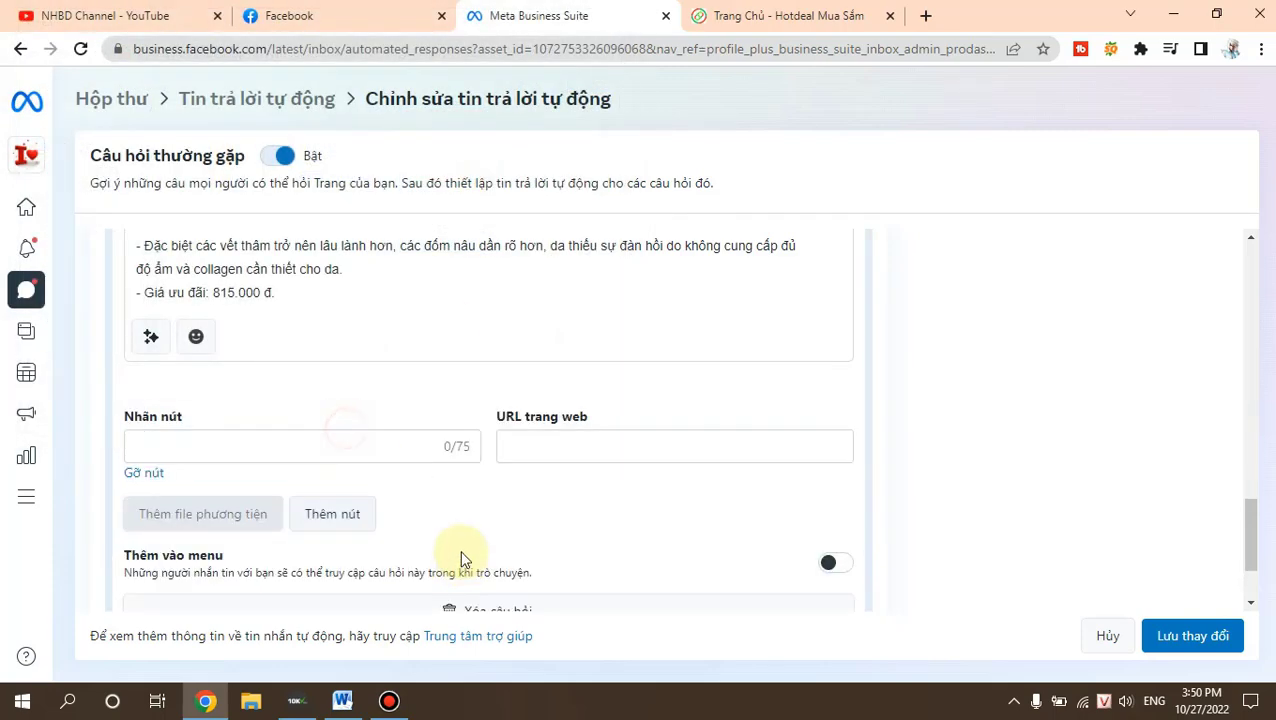
pyautogui.scroll(2, 416, 464)
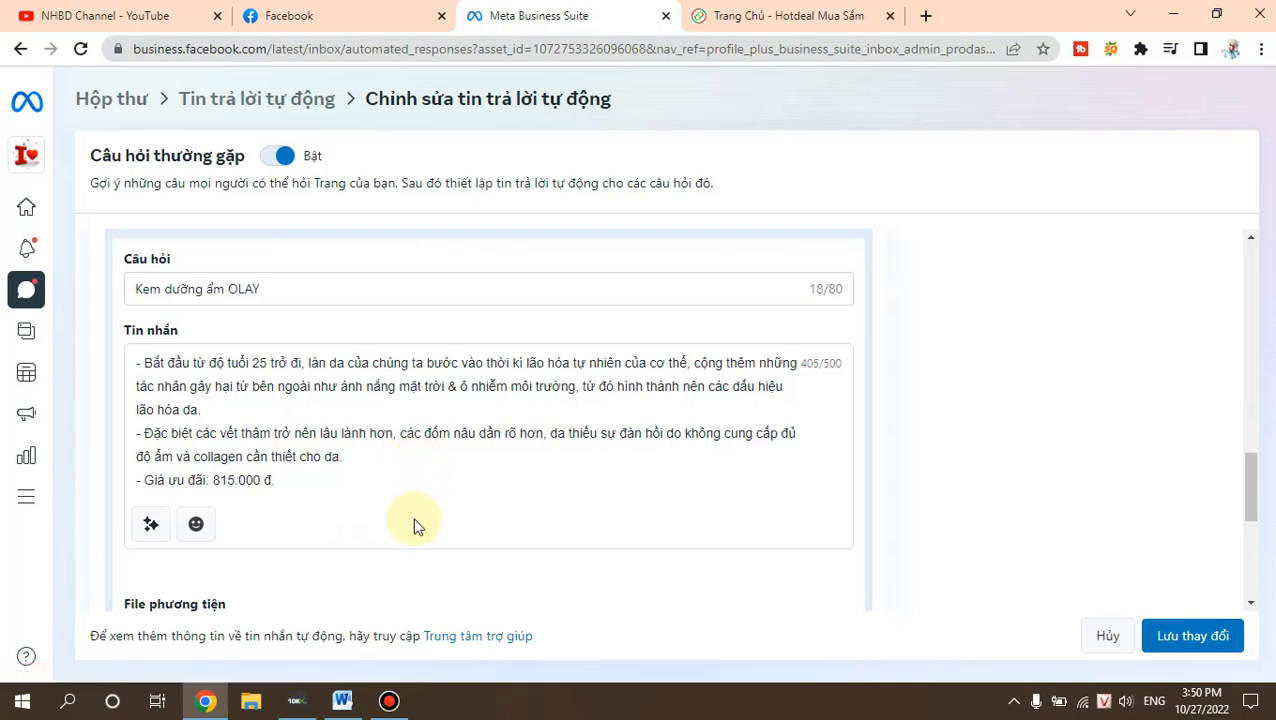
pyautogui.scroll(-4, 410, 525)
pyautogui.click(226, 358)
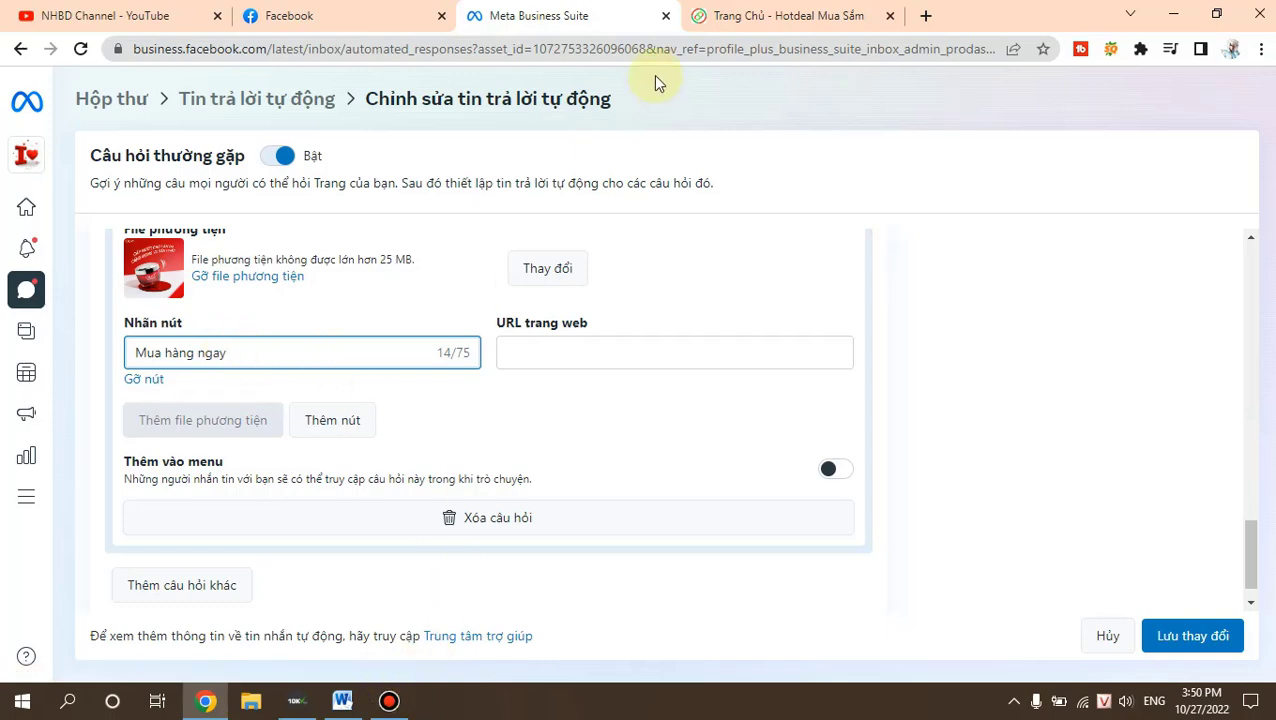
pyautogui.click(750, 12)
pyautogui.click(365, 15)
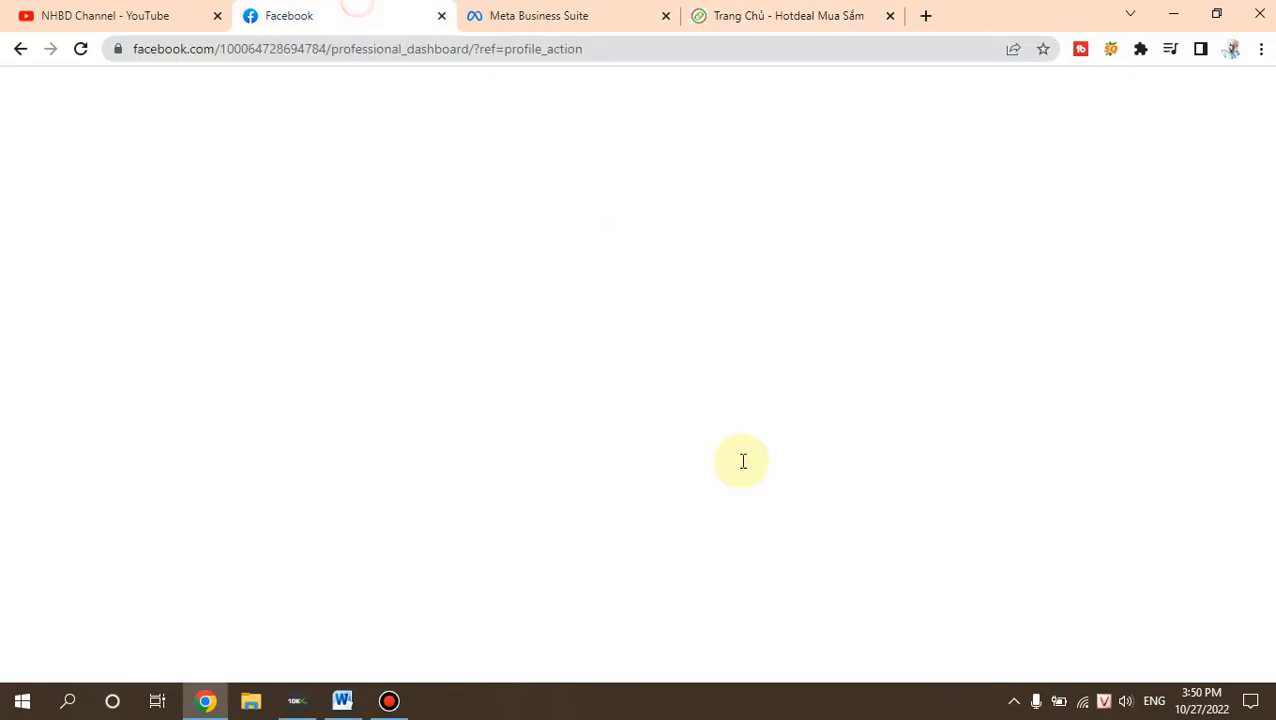
pyautogui.click(580, 16)
pyautogui.click(564, 355)
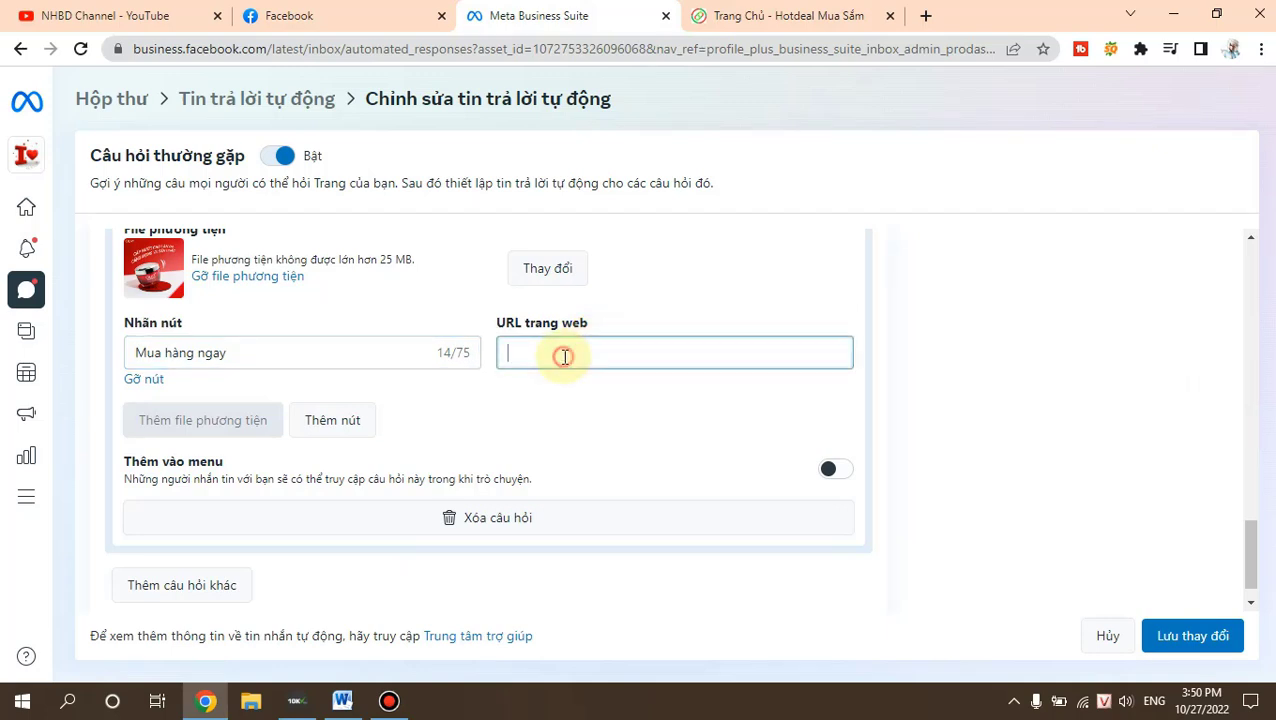
pyautogui.write('https://hotdealmuasam.com/')
# Add a third new question below the OLAY moisturiser item and expand it for editing
pyautogui.scroll(-1, 584, 430)
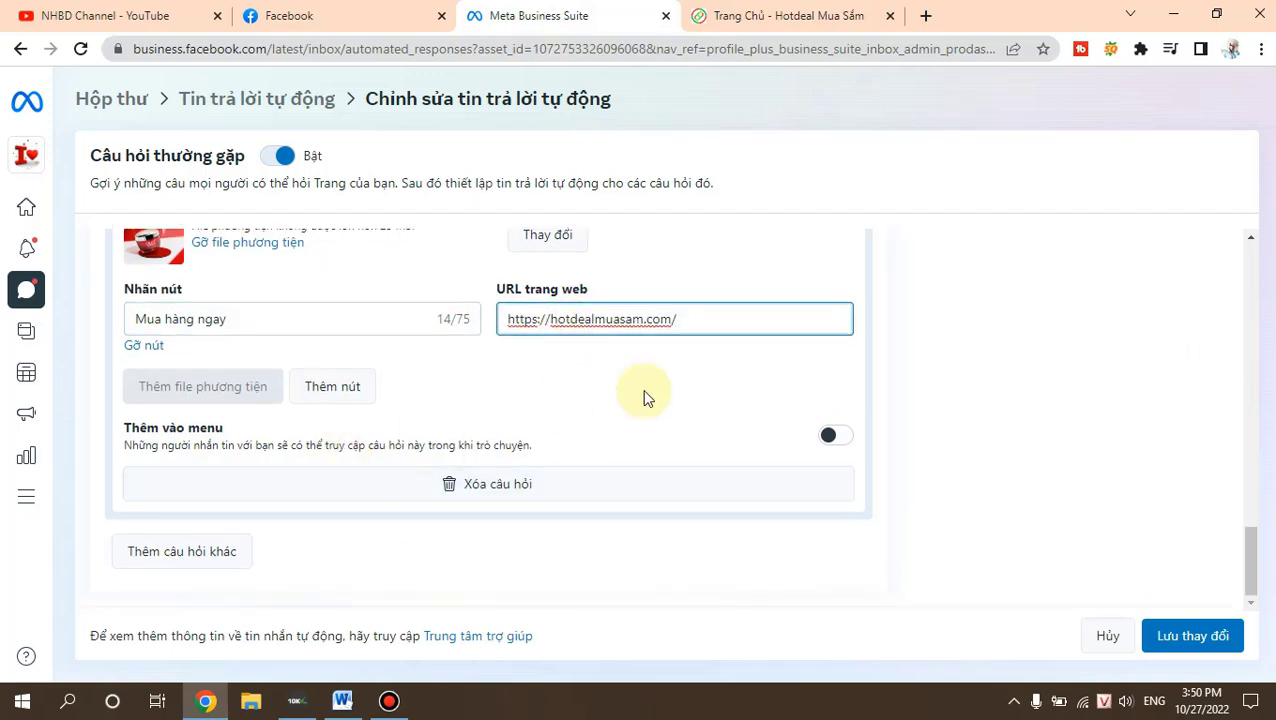
pyautogui.click(218, 560)
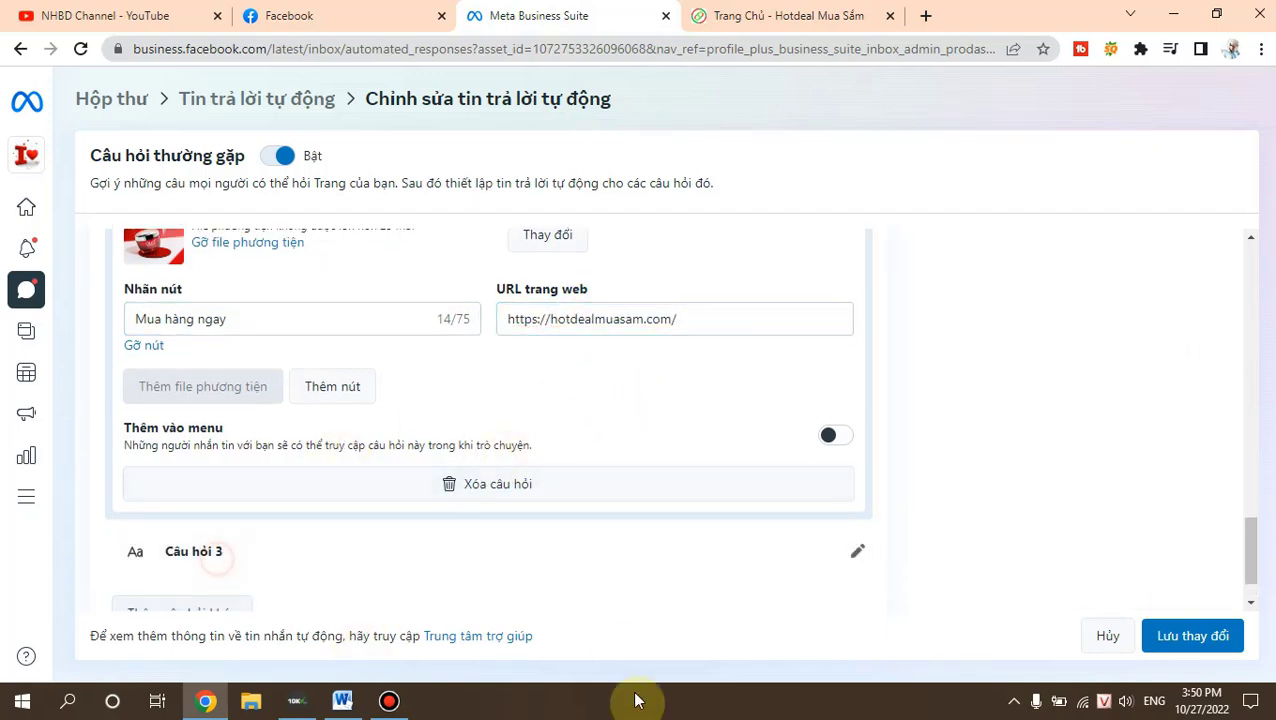
pyautogui.scroll(-1, 465, 535)
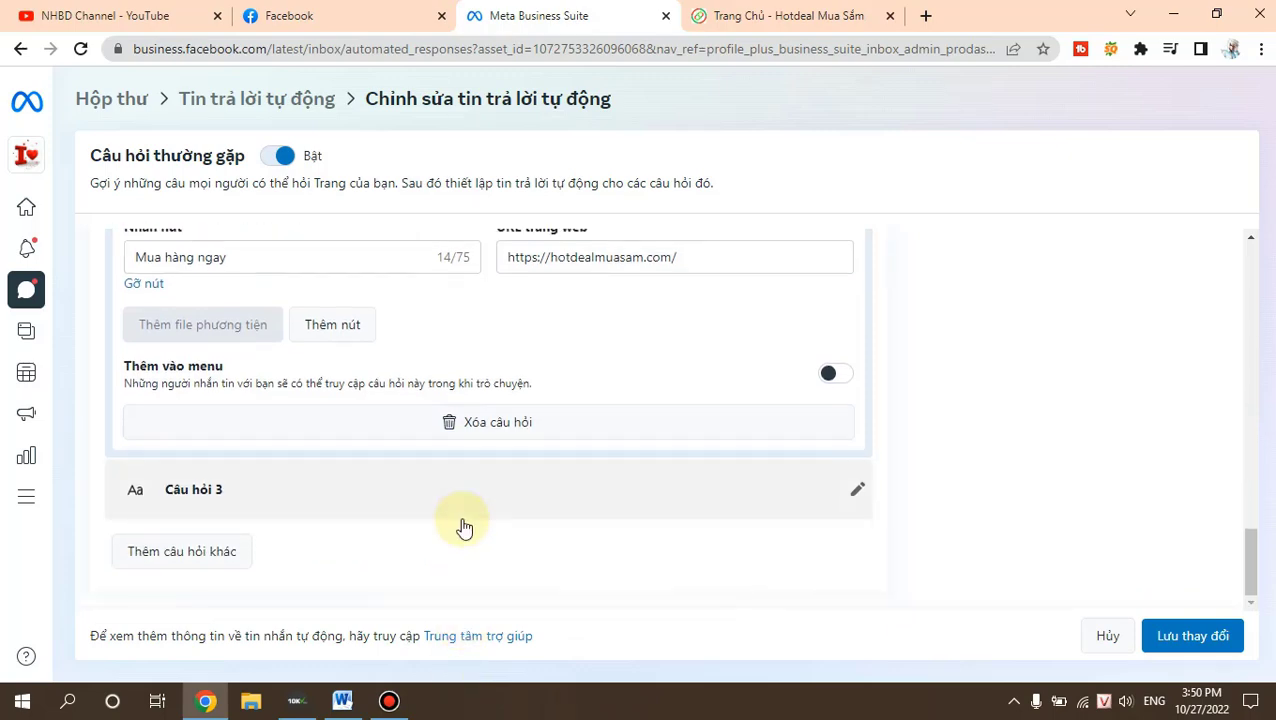
pyautogui.click(581, 486)
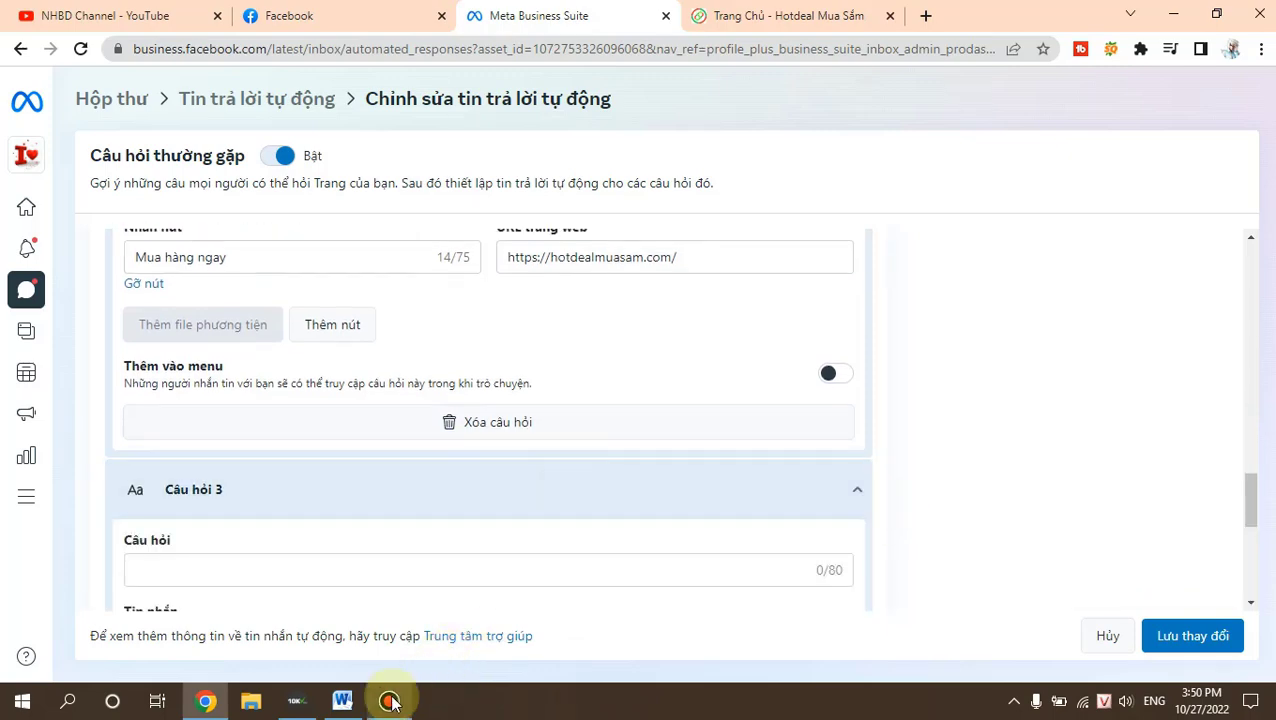
# Copy the heading "Kem Dưỡng Ban Đêm OLAY" from the Word document into the third question's text
pyautogui.click(343, 701)
pyautogui.scroll(-2, 434, 412)
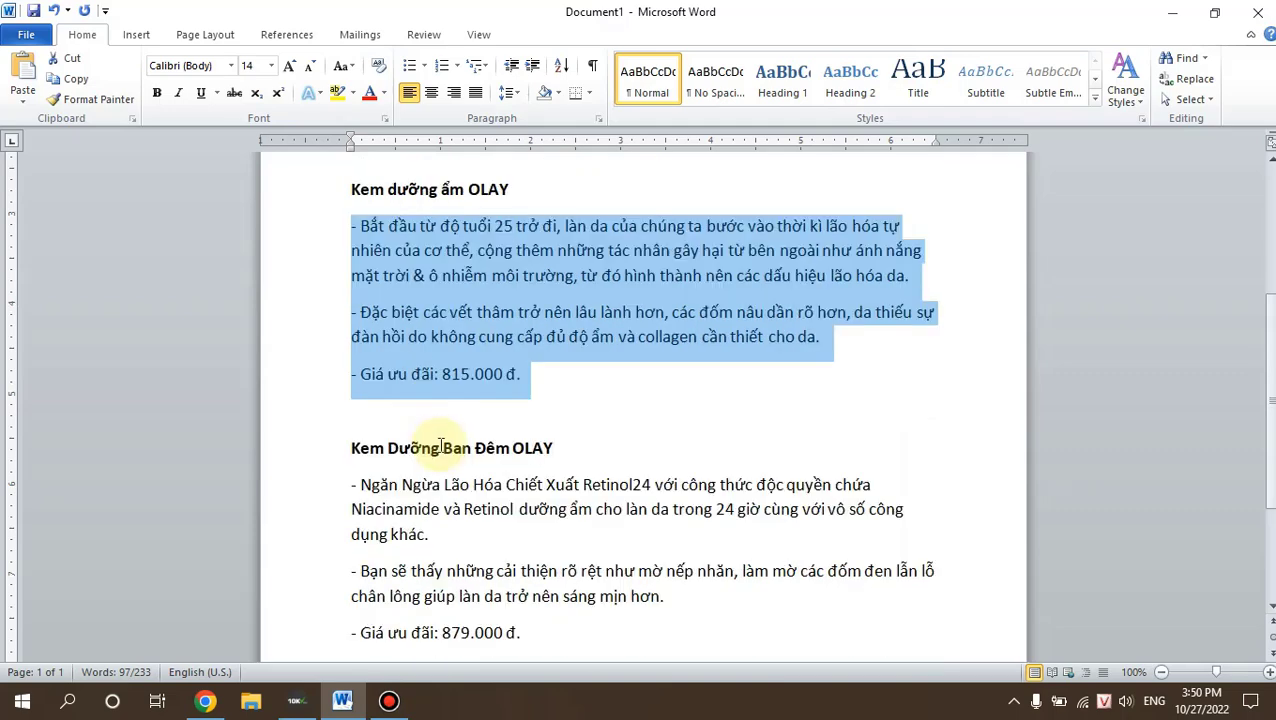
pyautogui.moveTo(355, 449); pyautogui.dragTo(578, 452)
pyautogui.hotkey('ctrl', 'c')
pyautogui.click(205, 701)
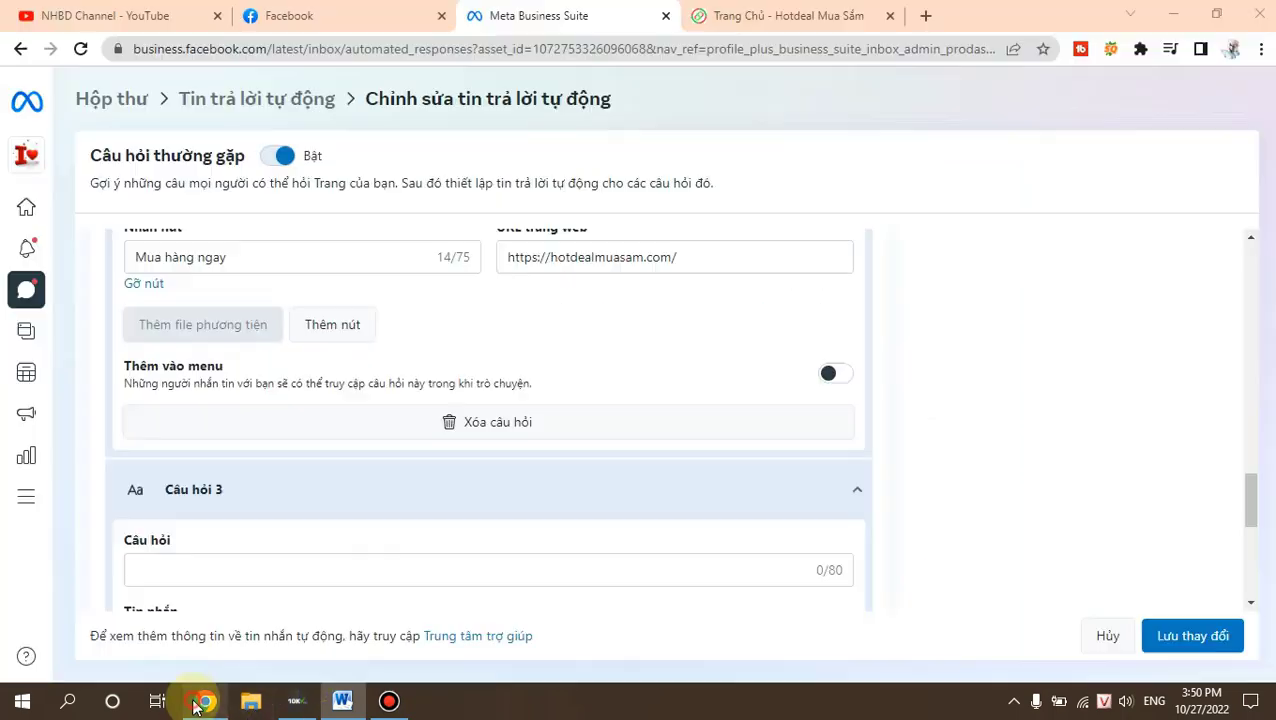
pyautogui.scroll(-3, 250, 545)
pyautogui.click(179, 288)
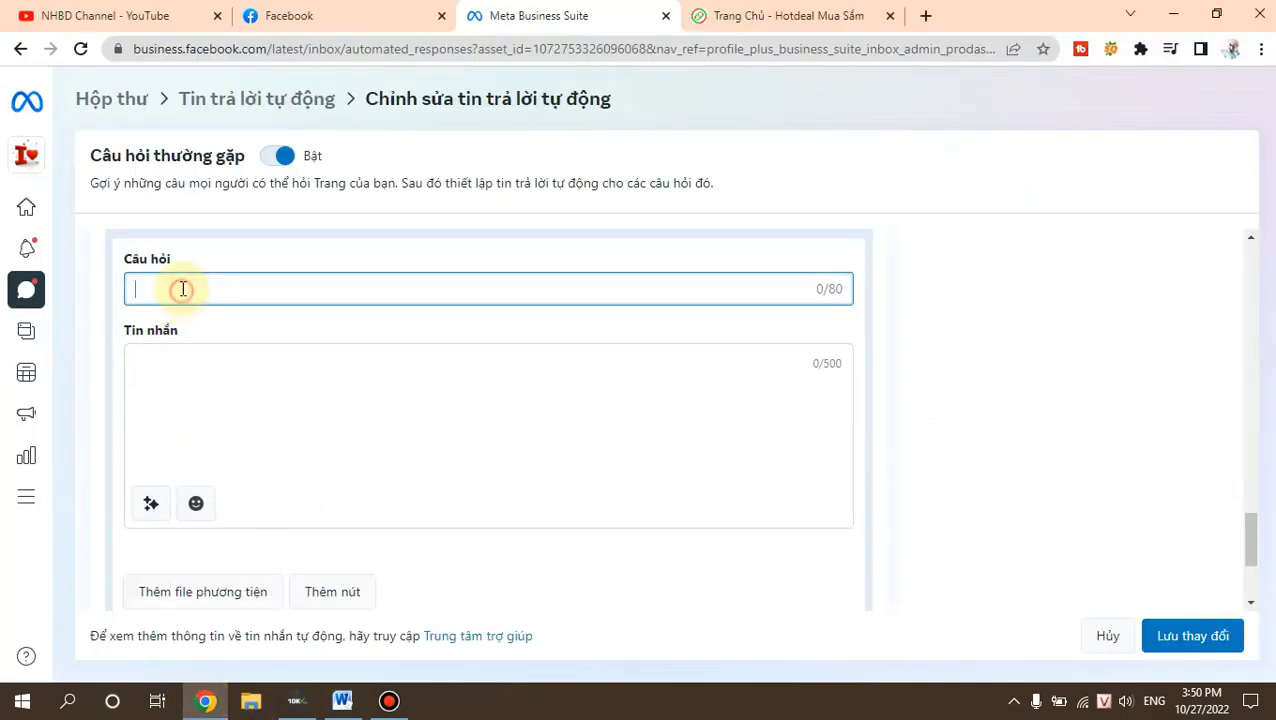
pyautogui.hotkey('ctrl', 'v')
# Copy the OLAY night cream description and its price line from the Word document into the third question's message
pyautogui.click(343, 701)
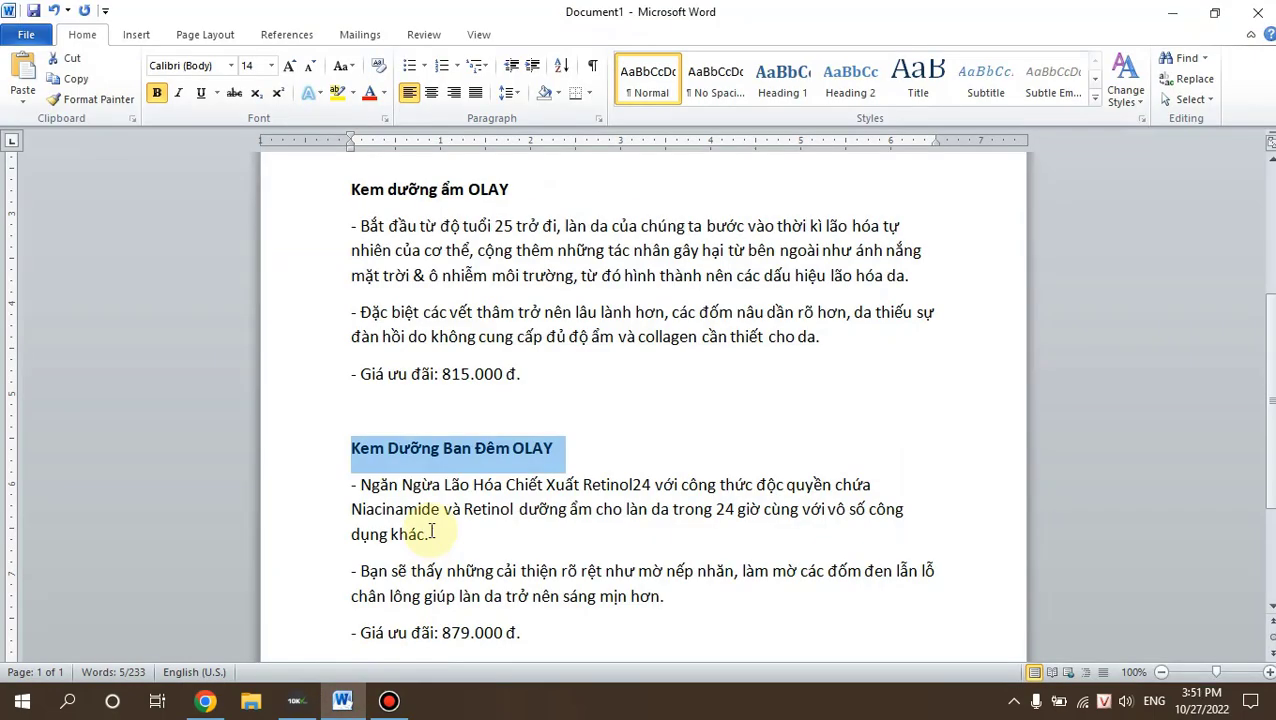
pyautogui.scroll(-1, 432, 532)
pyautogui.moveTo(340, 437); pyautogui.dragTo(581, 592)
pyautogui.hotkey('ctrl', 'c')
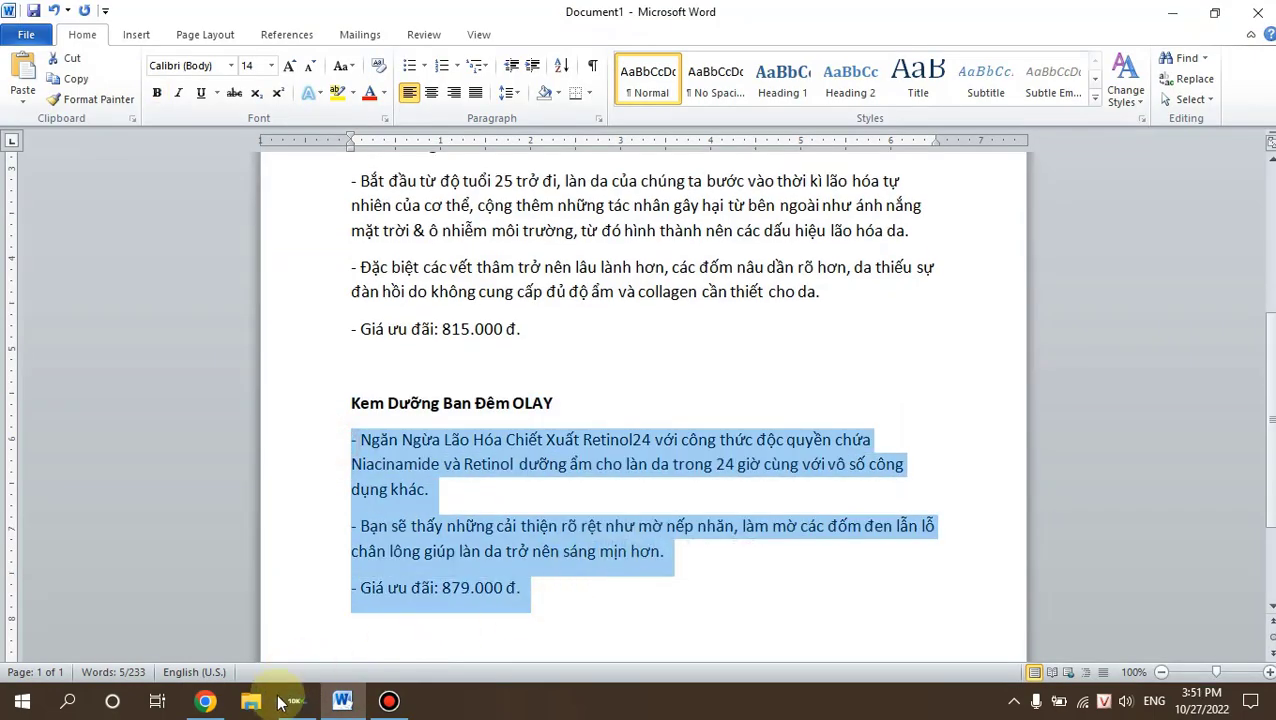
pyautogui.click(205, 701)
pyautogui.click(236, 368)
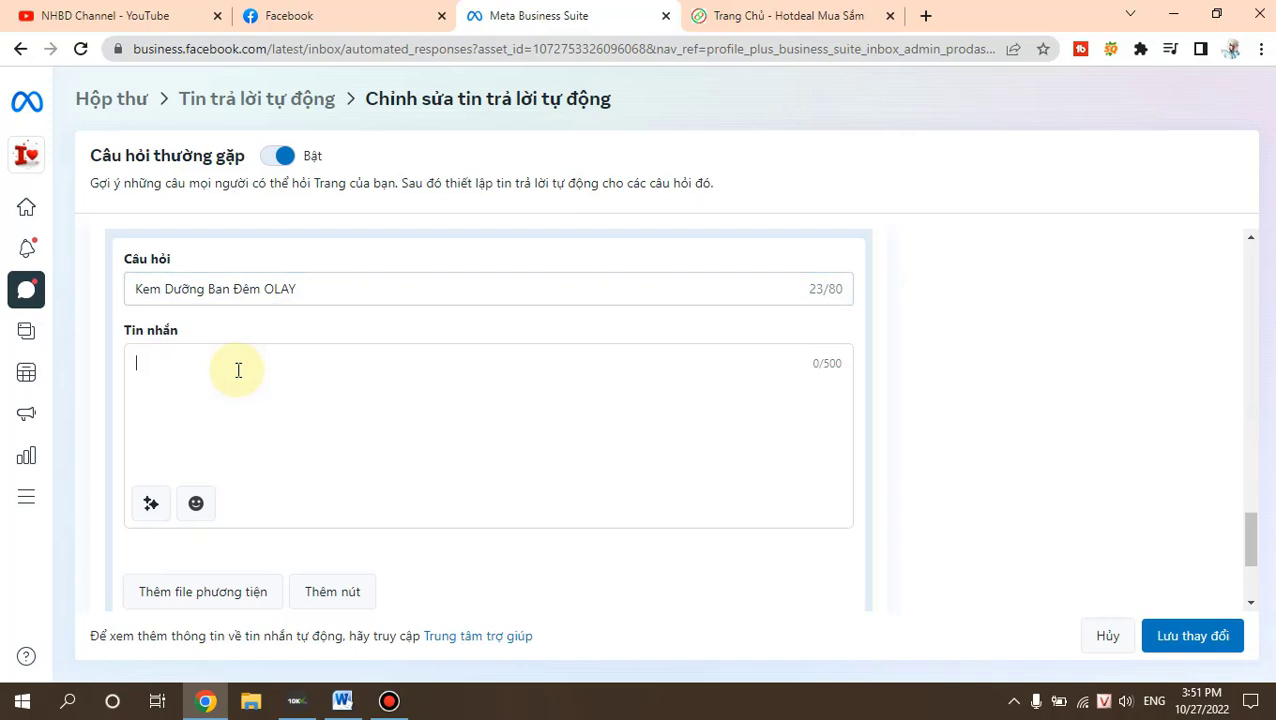
pyautogui.hotkey('ctrl', 'v')
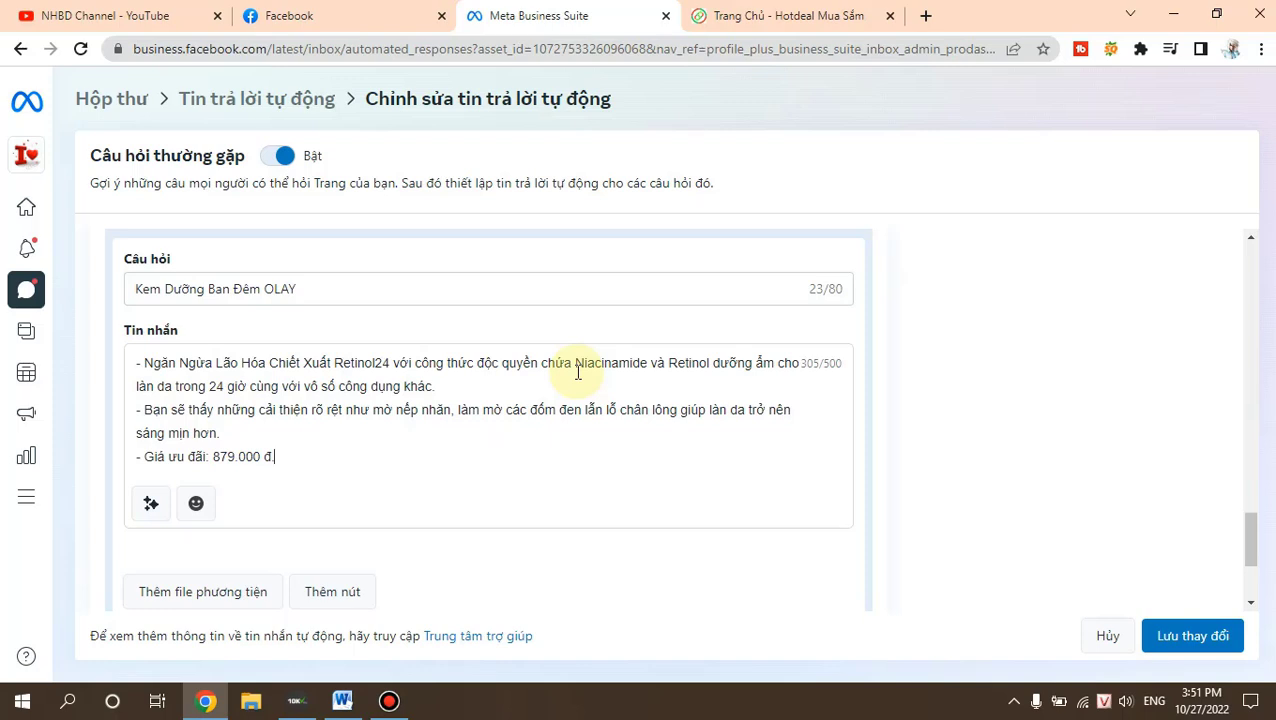
# Attach the purple OLAY jar product image to the third question's reply
pyautogui.scroll(1, 684, 535)
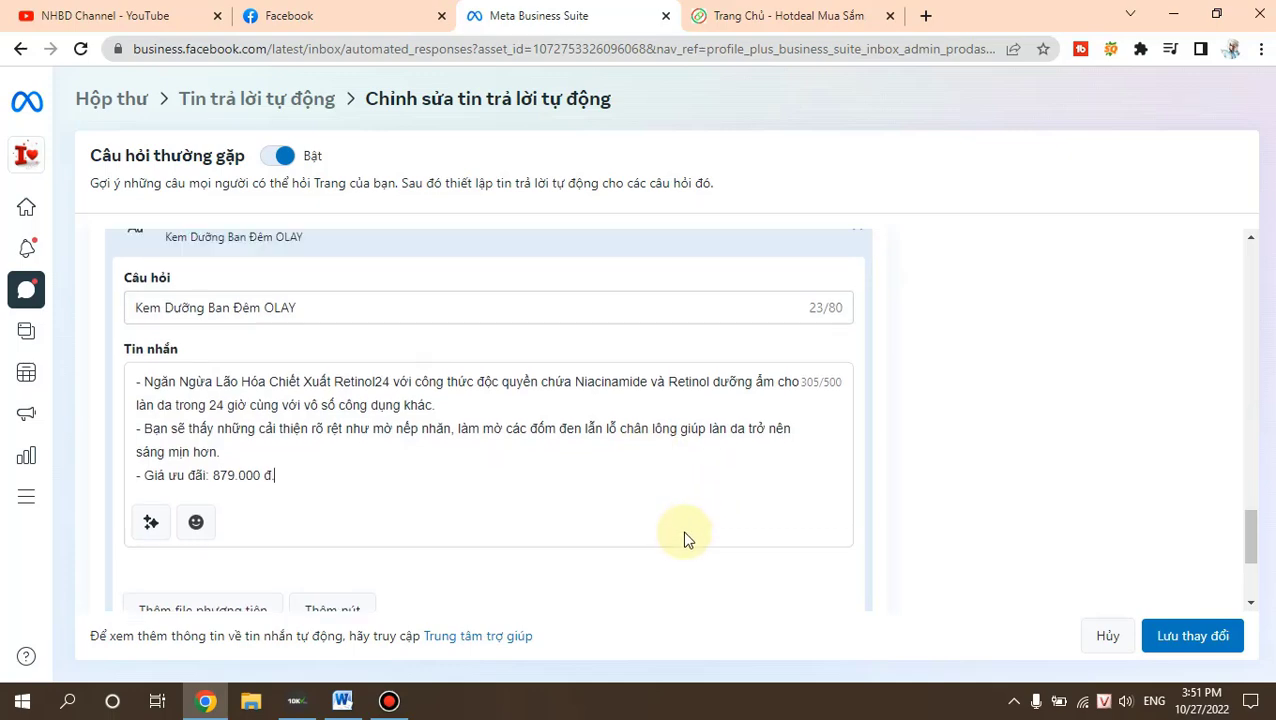
pyautogui.scroll(-1, 265, 561)
pyautogui.click(213, 600)
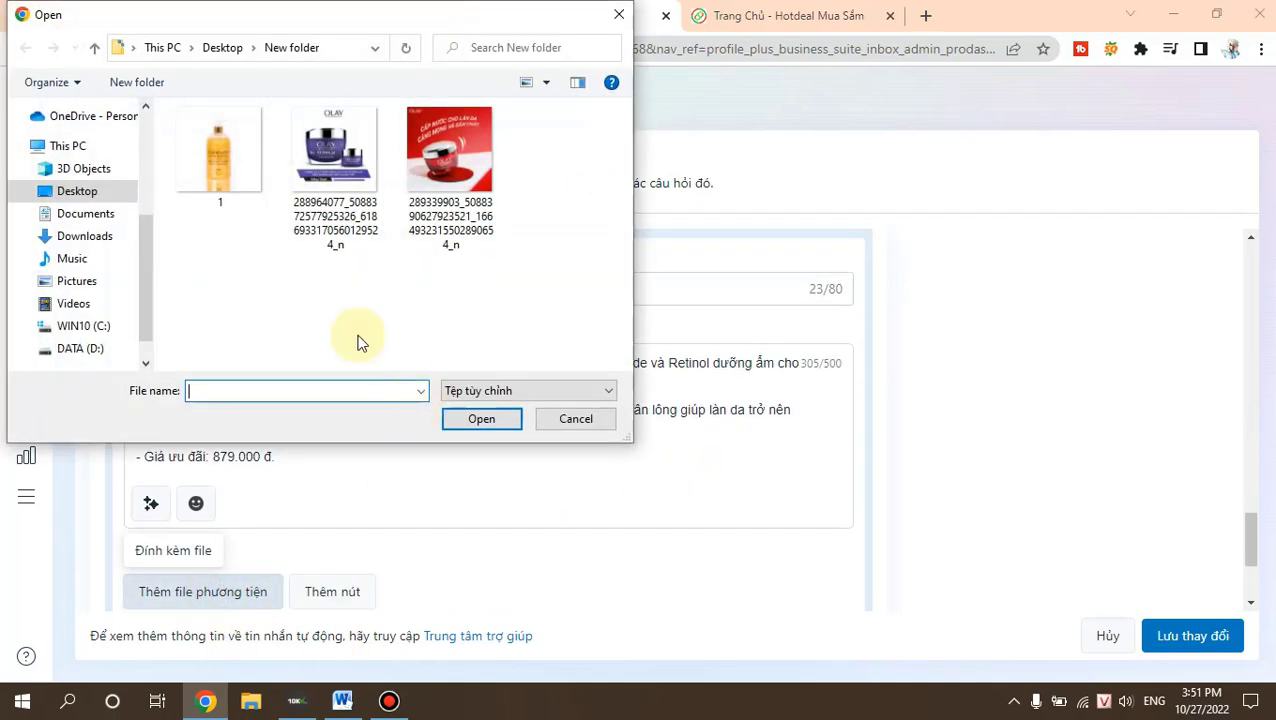
pyautogui.doubleClick(330, 160)
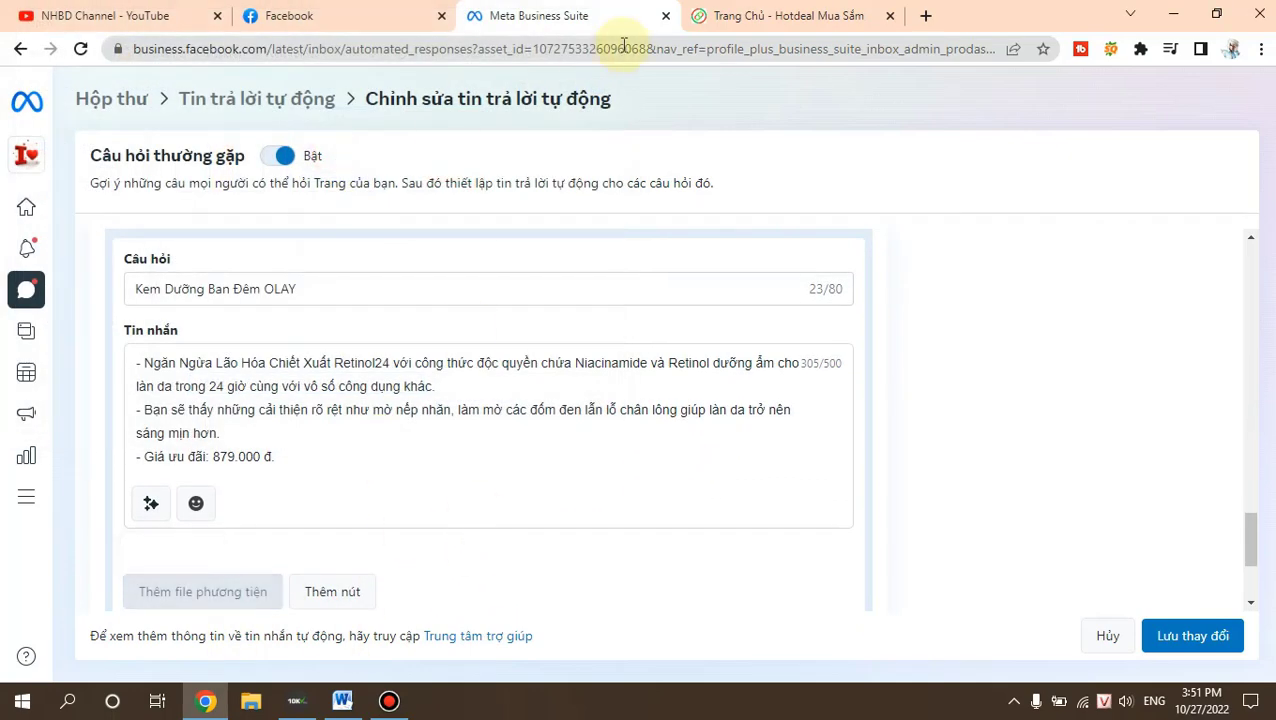
pyautogui.click(746, 14)
pyautogui.click(342, 48)
pyautogui.hotkey('ctrl', 'c')
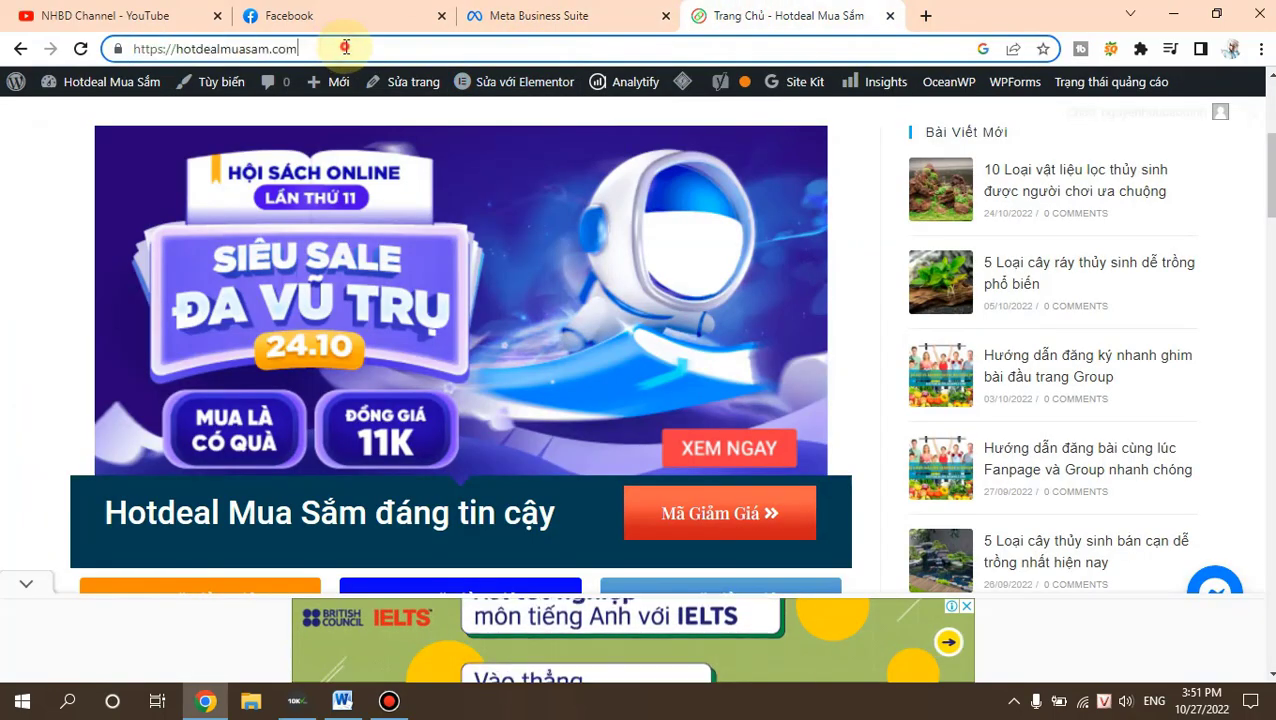
pyautogui.click(522, 20)
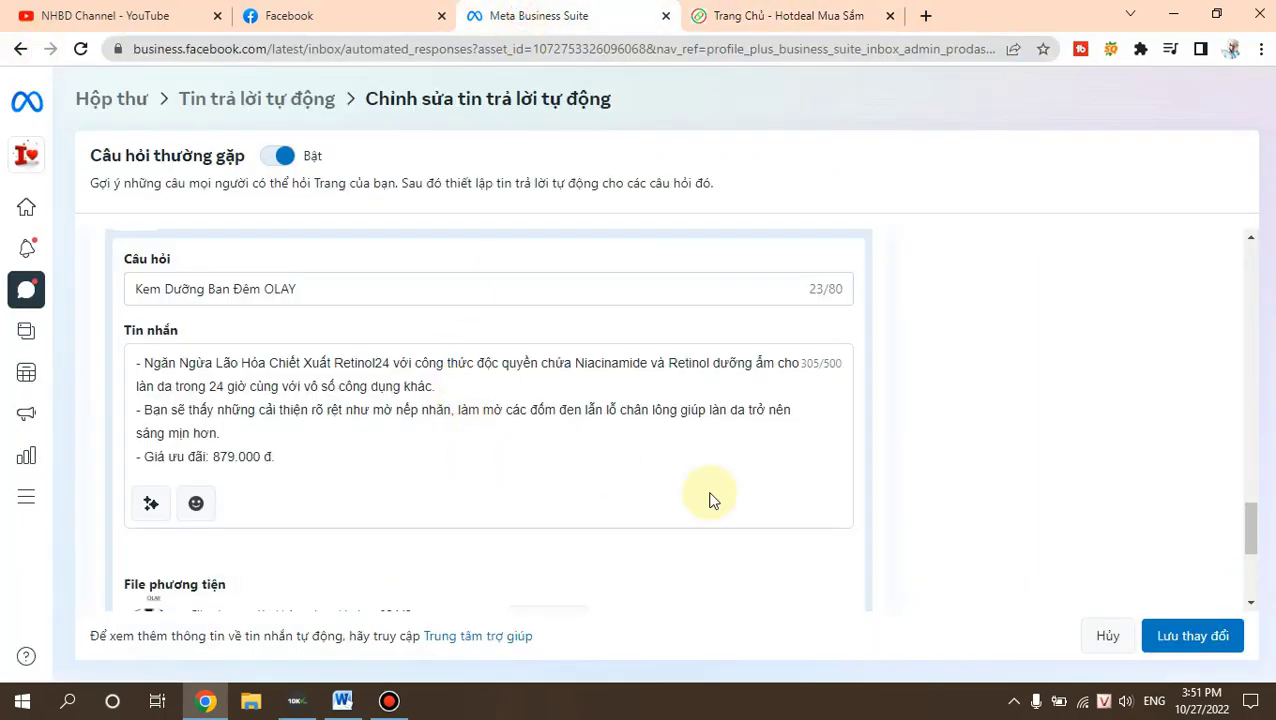
pyautogui.scroll(-3, 818, 489)
pyautogui.click(336, 388)
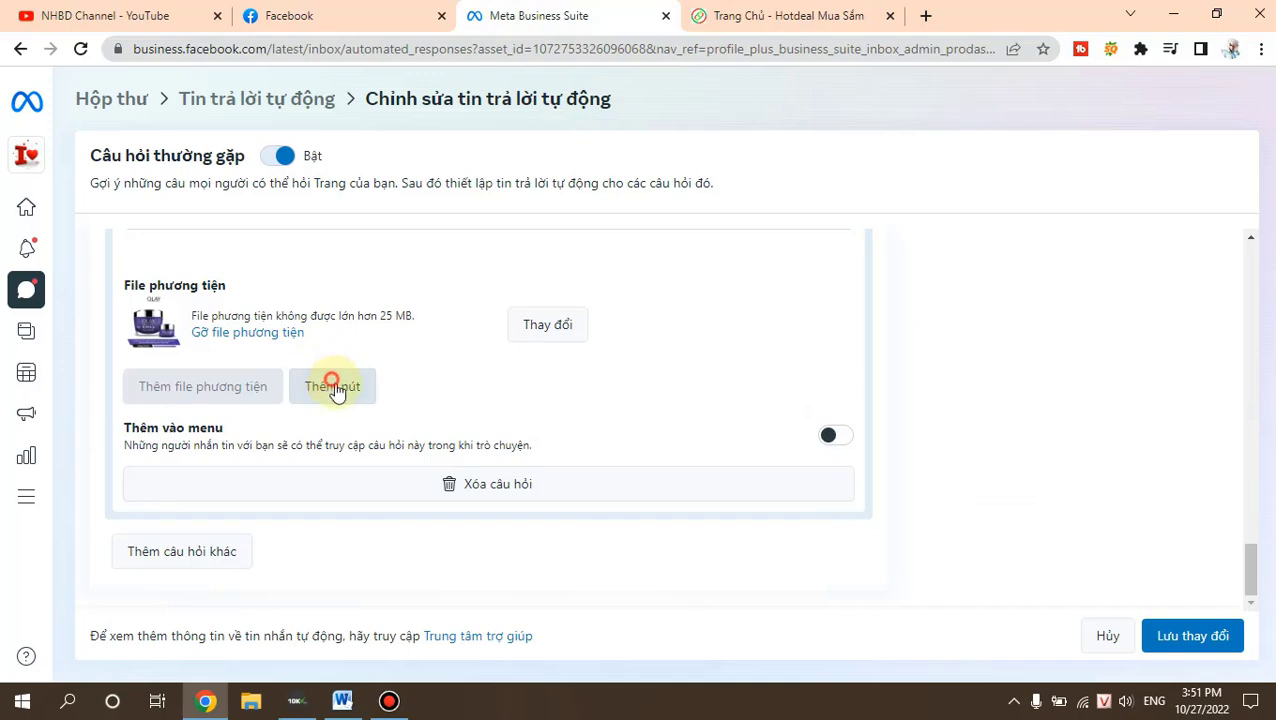
pyautogui.click(565, 411)
pyautogui.hotkey('ctrl', 'v')
pyautogui.click(315, 407)
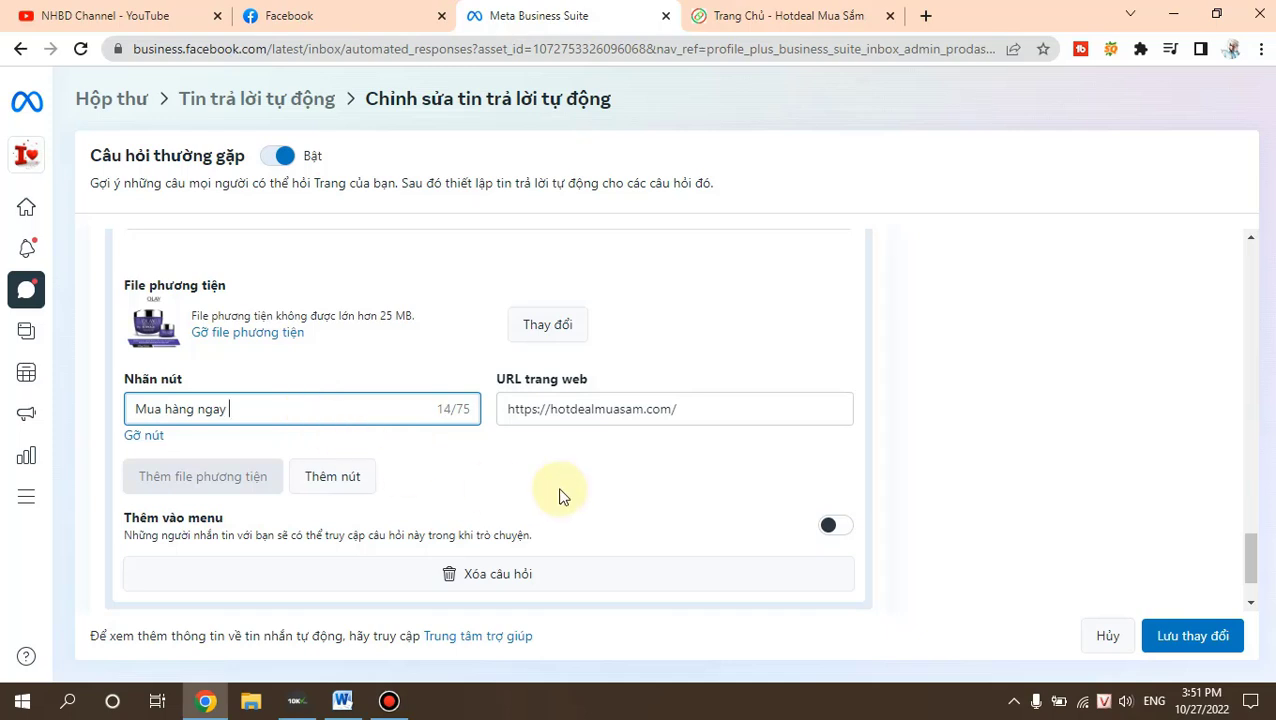
pyautogui.click(969, 463)
# Go back to the Messenger preview beside the first question and show its menu view
pyautogui.scroll(5, 969, 461)
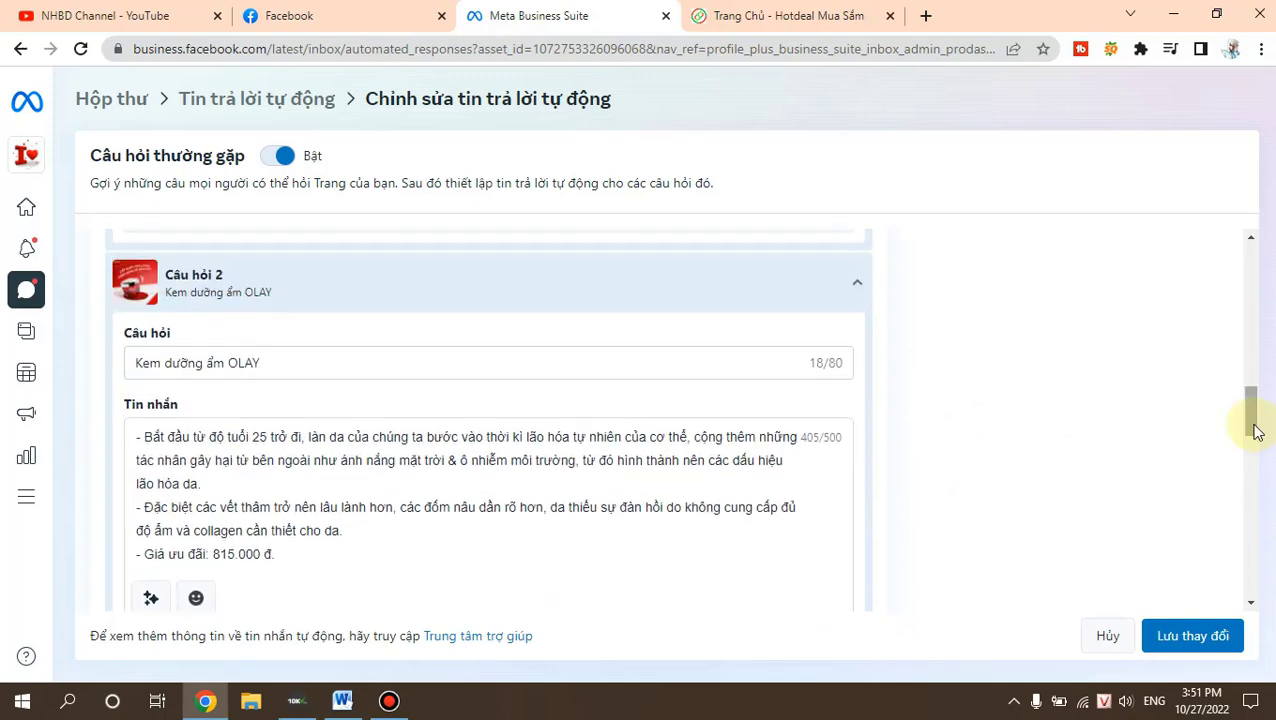
pyautogui.moveTo(1253, 421); pyautogui.dragTo(1262, 270)
pyautogui.scroll(-3, 1262, 270)
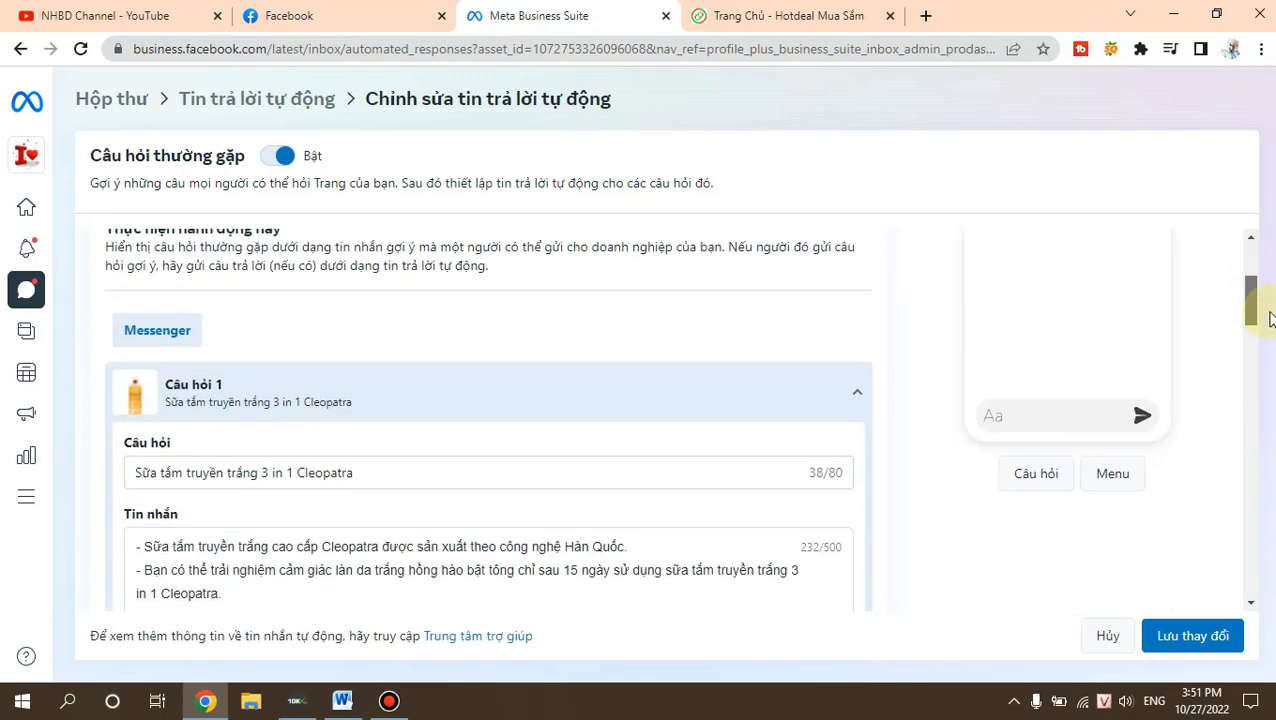
pyautogui.click(1116, 481)
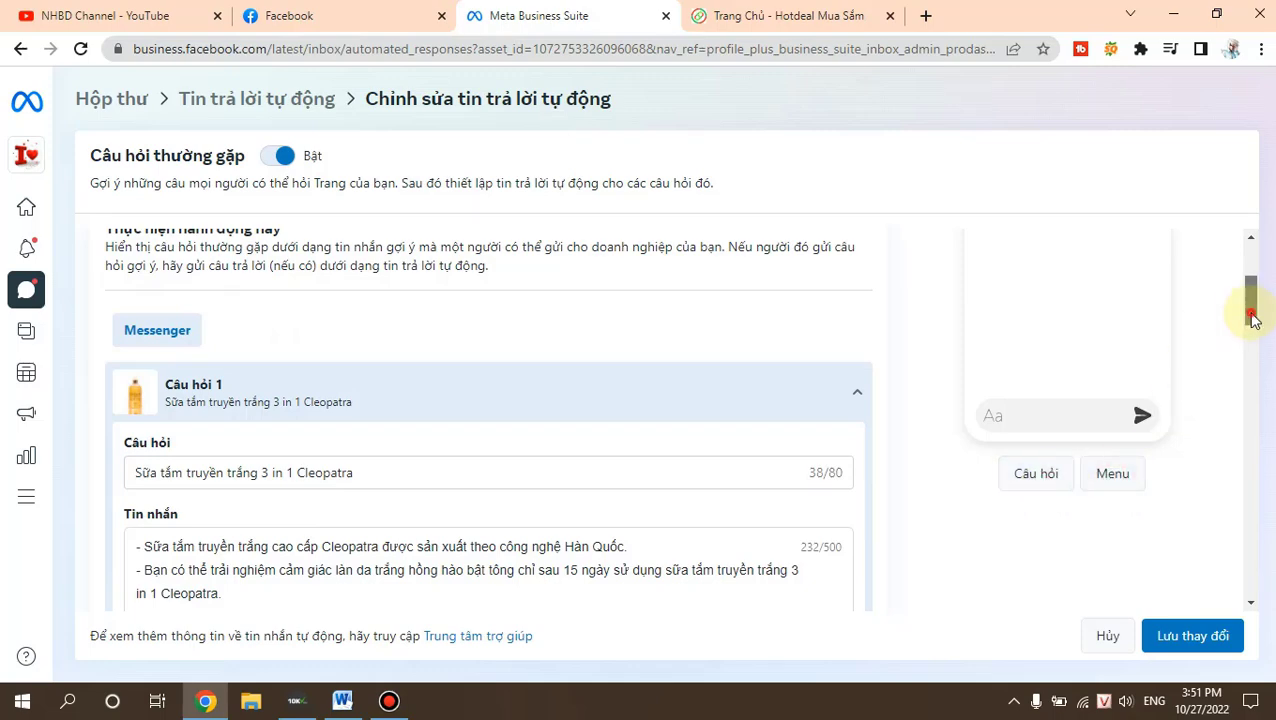
# Turn on "Thêm vào menu" for the Cleopatra and OLAY night cream questions, and save the changes
pyautogui.moveTo(1245, 313); pyautogui.dragTo(1248, 372)
pyautogui.click(830, 420)
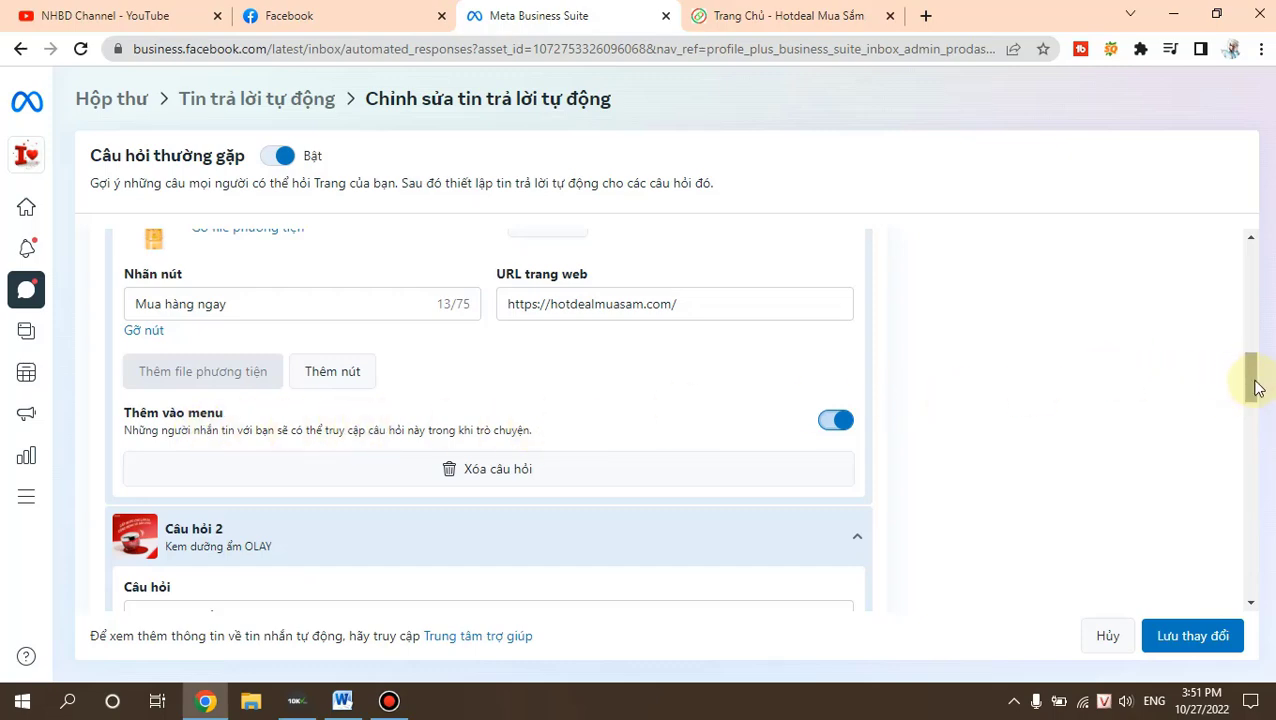
pyautogui.moveTo(1253, 378); pyautogui.dragTo(1268, 576)
pyautogui.click(831, 511)
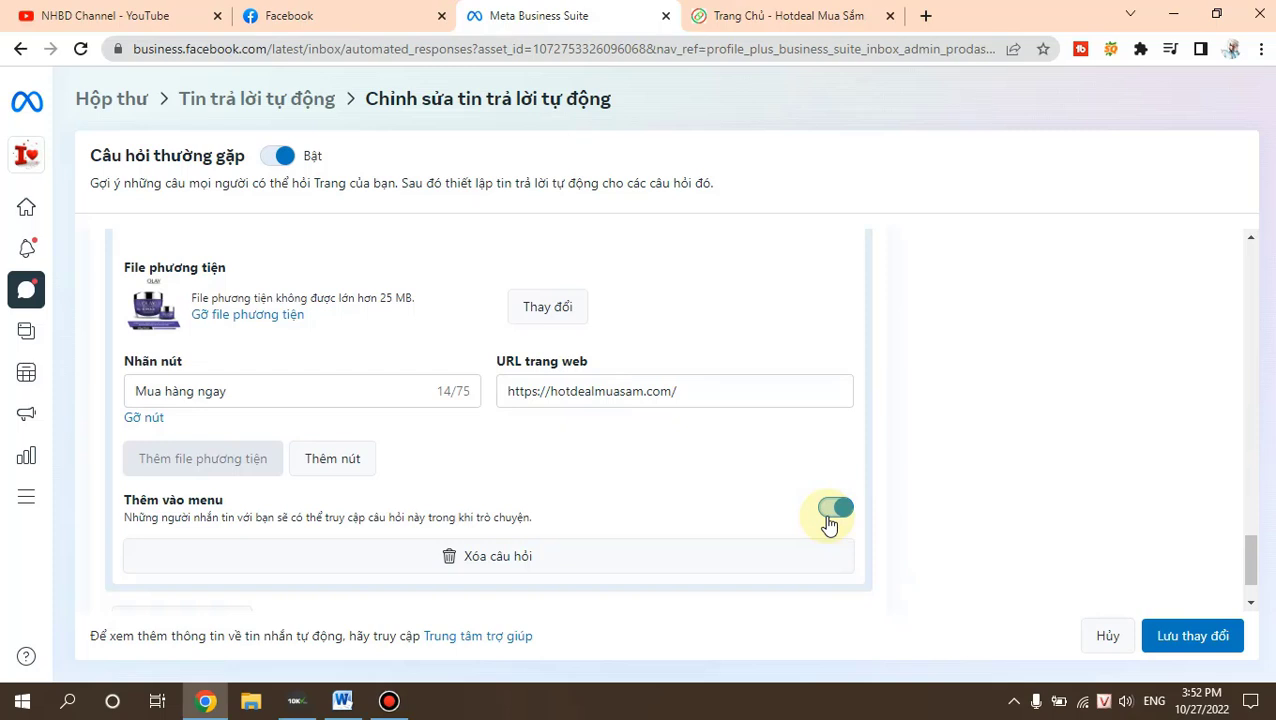
pyautogui.click(1190, 634)
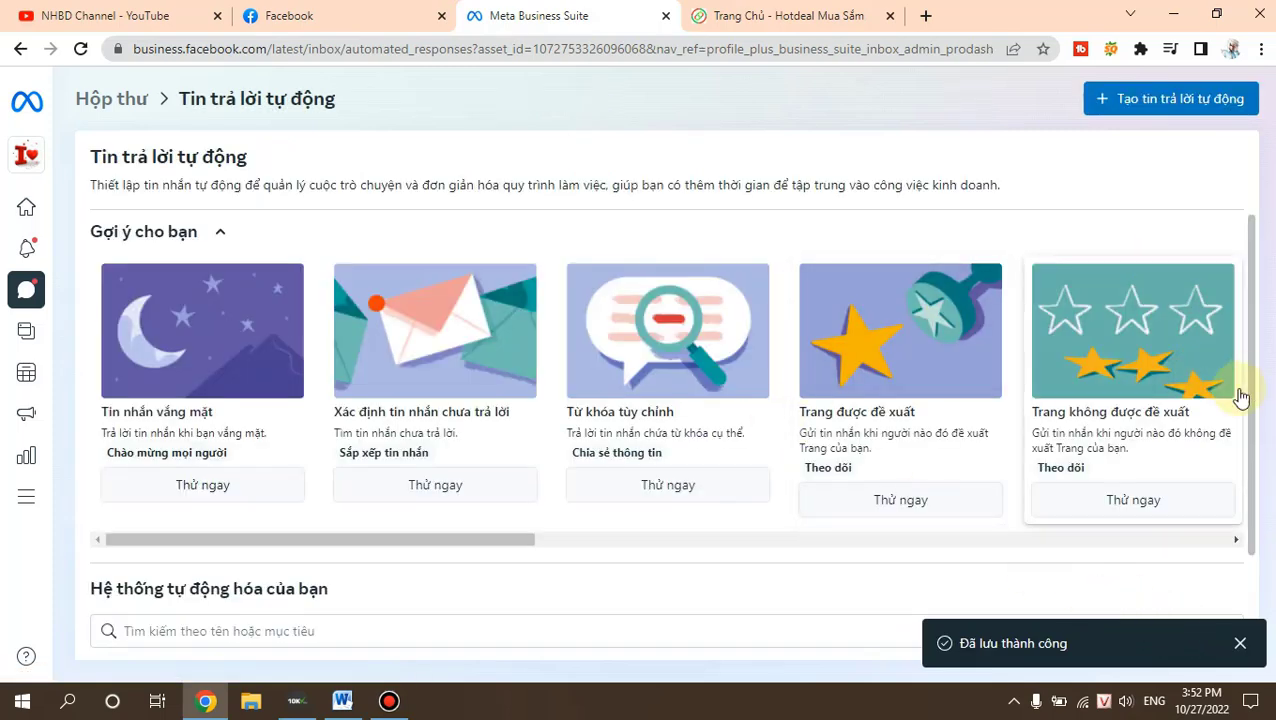
# Check the page's list of automated replies and close Meta Business Suite
pyautogui.scroll(-2, 1045, 484)
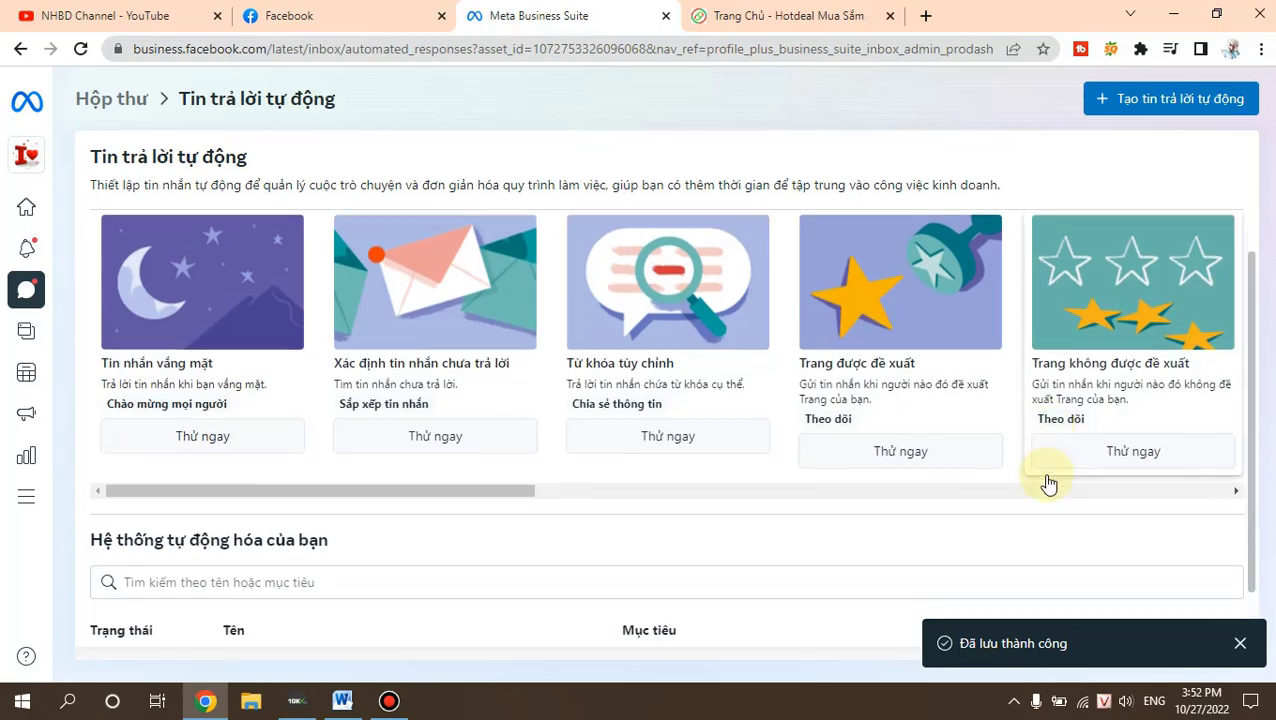
pyautogui.scroll(1, 1183, 664)
pyautogui.scroll(-1, 1150, 595)
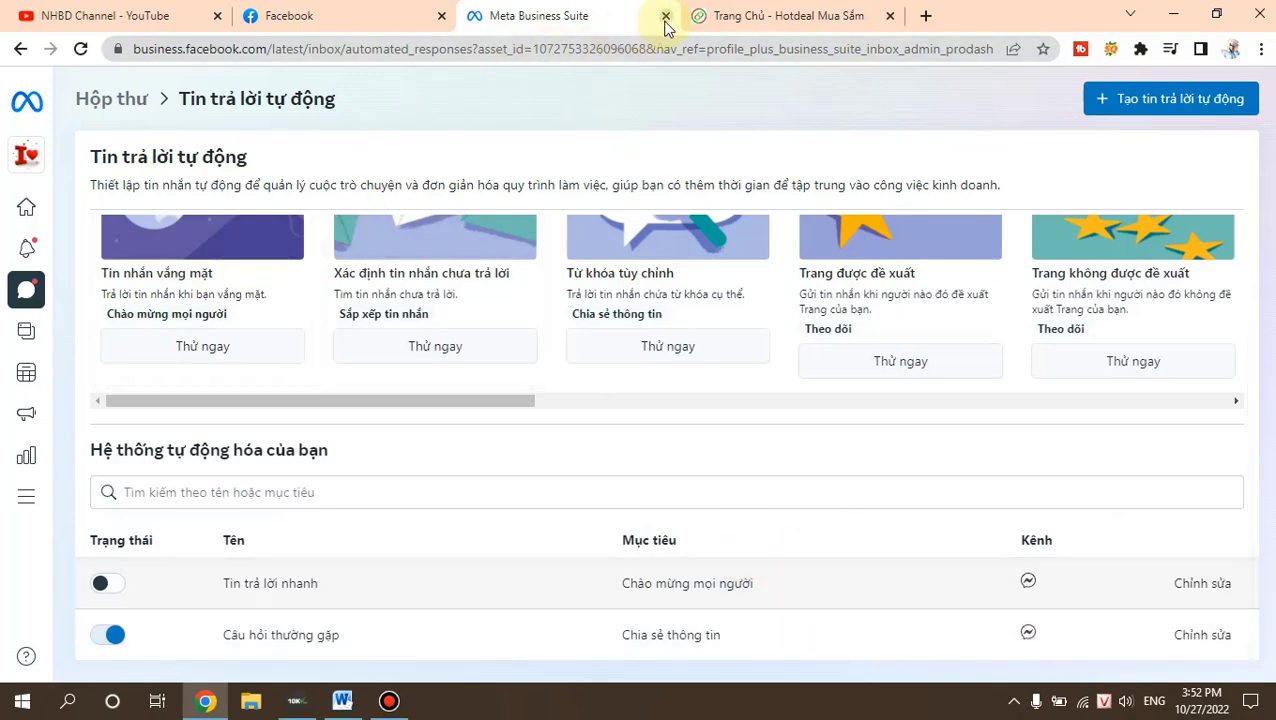
pyautogui.hotkey('ctrl', 'w')
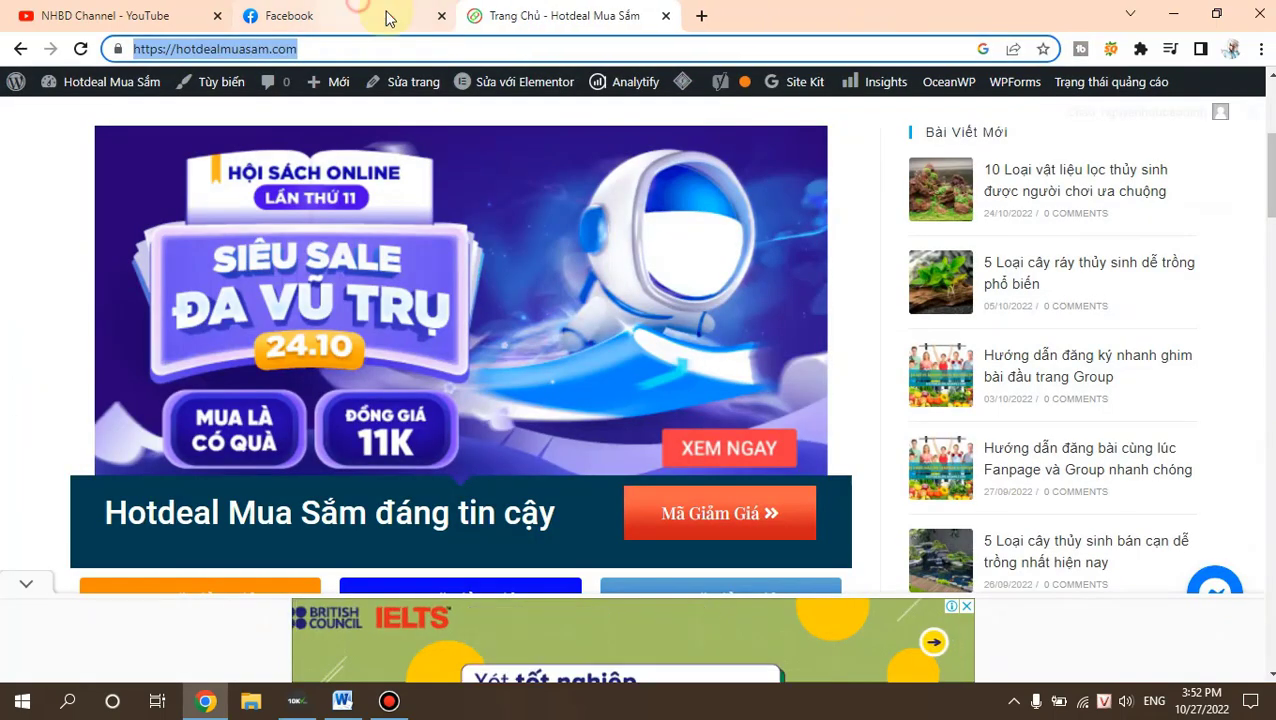
# Return to Facebook and switch from the iLov page to the personal profile
pyautogui.click(390, 14)
pyautogui.click(1250, 96)
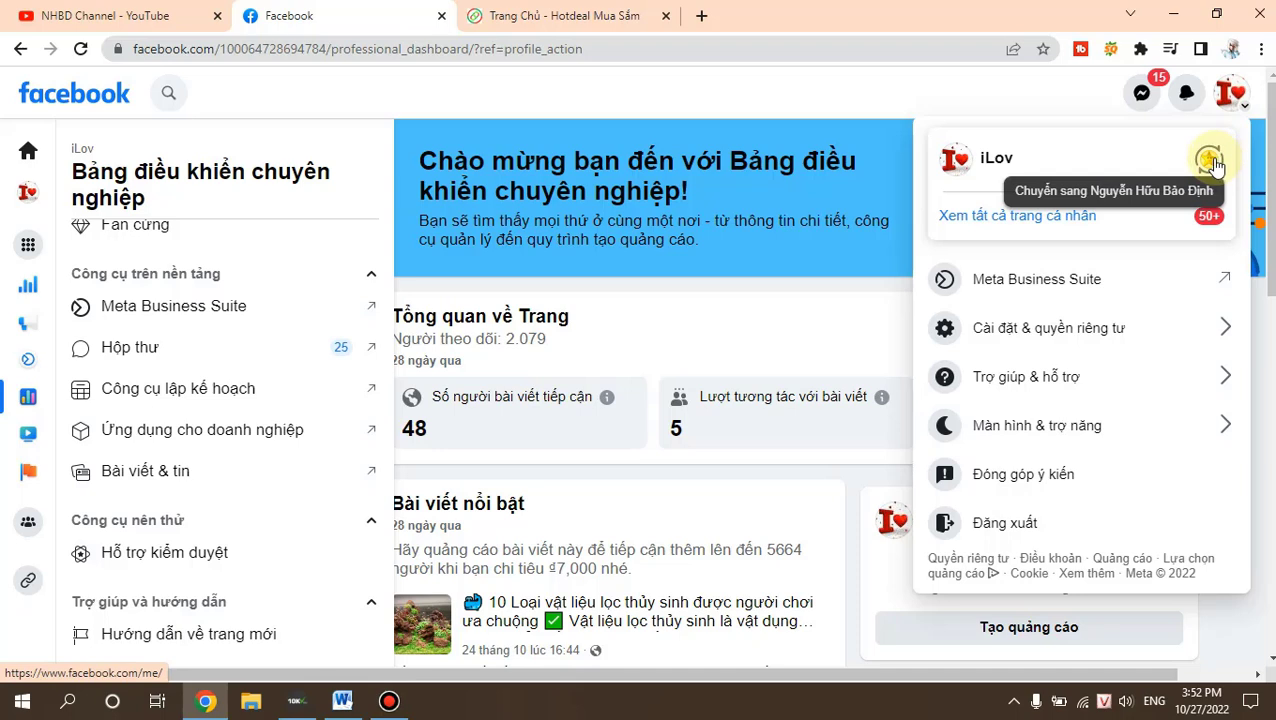
pyautogui.click(1211, 160)
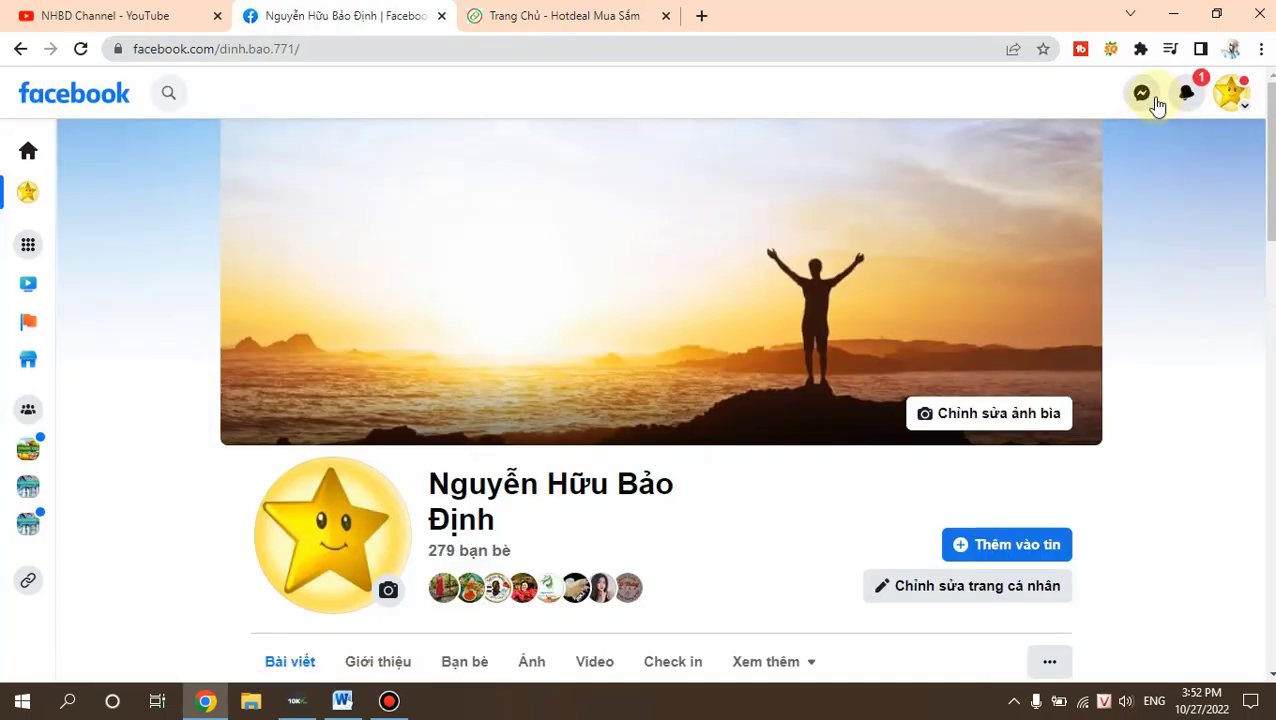
# Open the iLov page from the personal profile and start a Messenger chat with it
pyautogui.scroll(-3, 1169, 121)
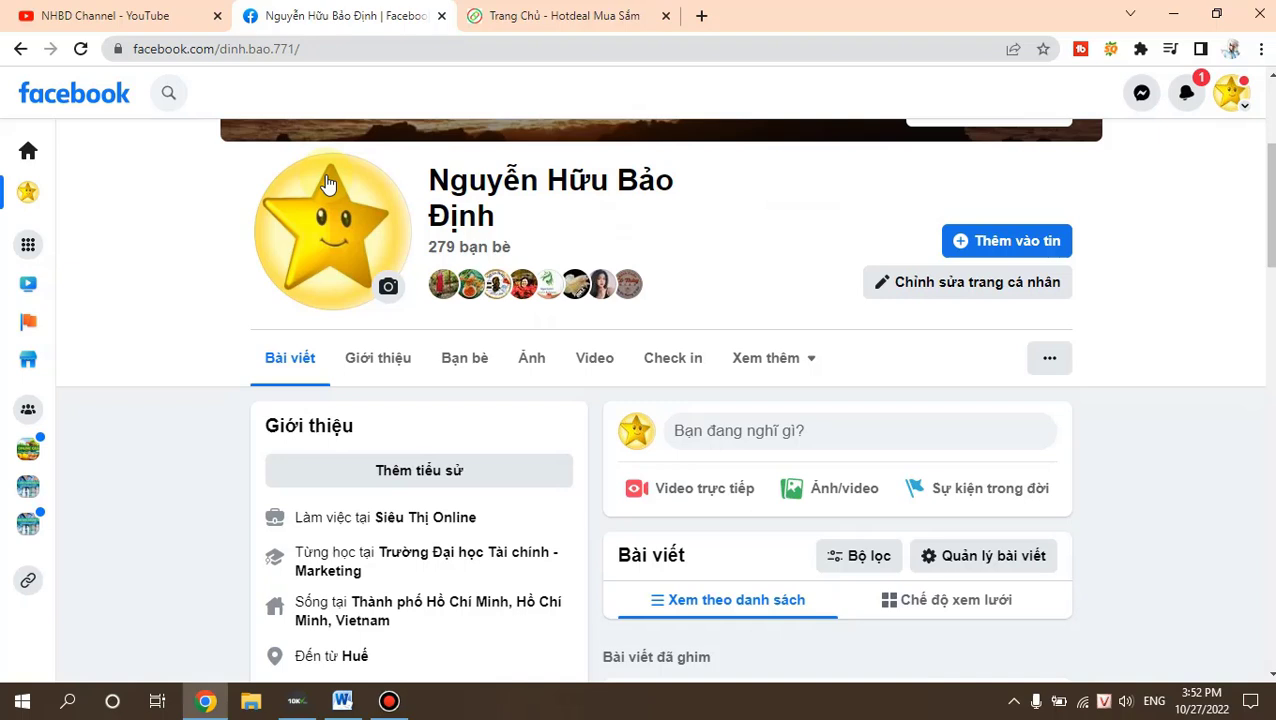
pyautogui.click(168, 94)
pyautogui.press('Escape')
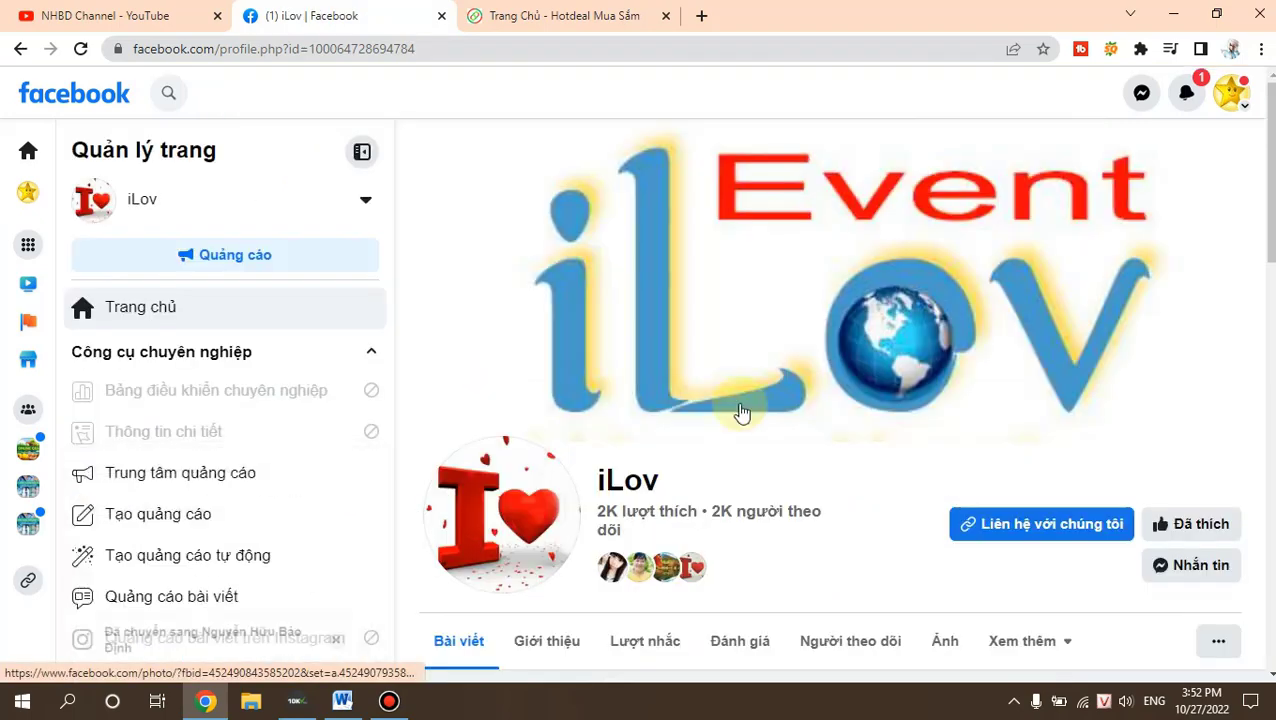
pyautogui.scroll(-1, 983, 447)
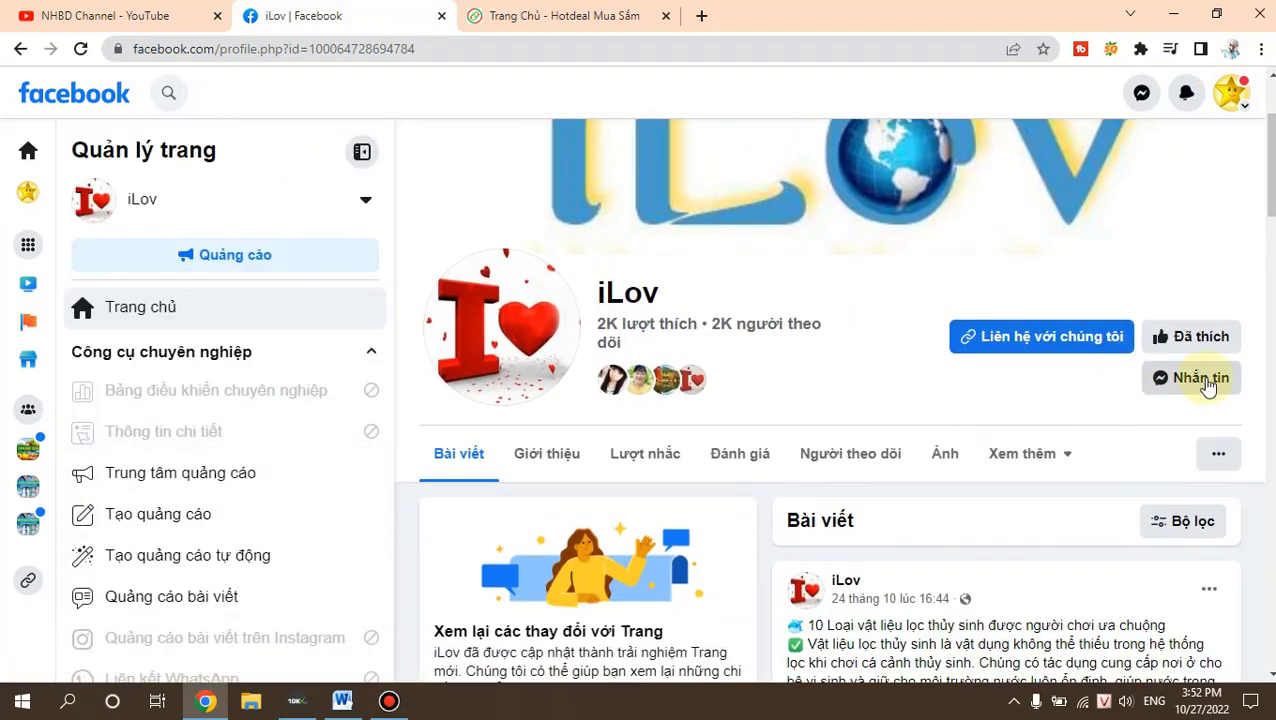
pyautogui.click(1208, 380)
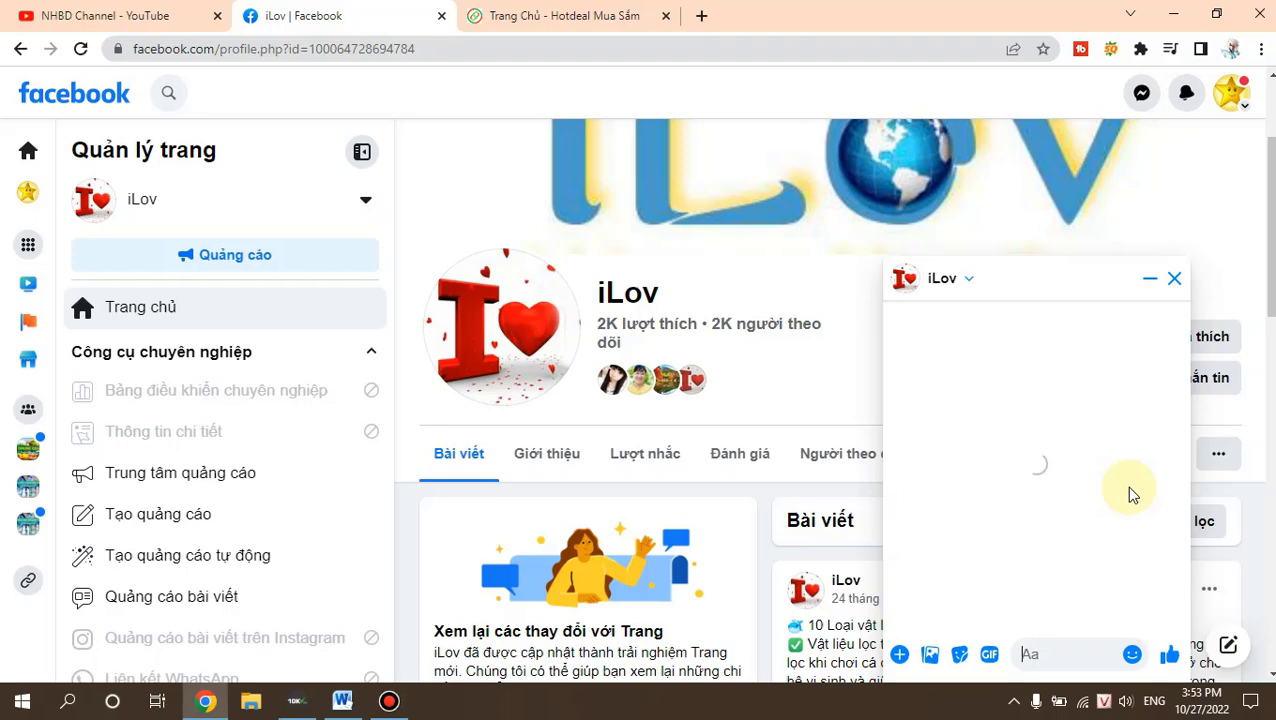
# Send the suggested question "Sữa tắm truyền trắng 3 in 1 Cleopatra" in the iLov chat
pyautogui.scroll(-1, 1119, 521)
pyautogui.scroll(1, 1119, 521)
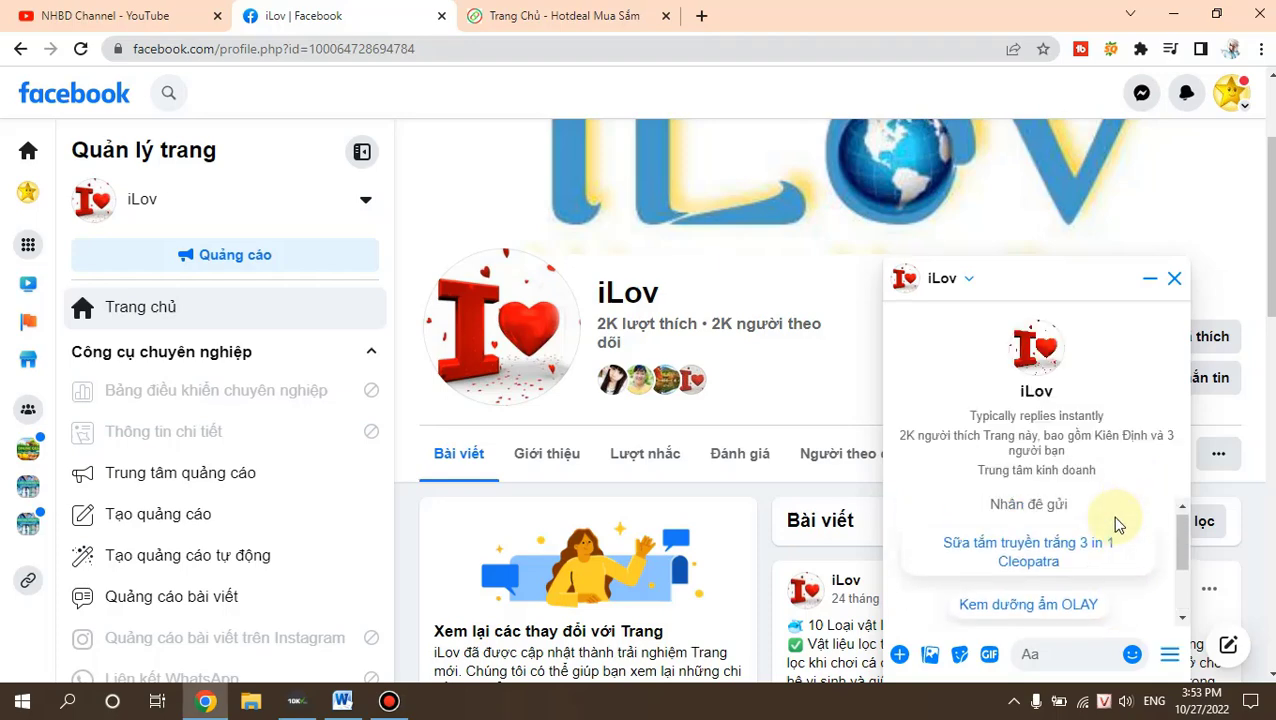
pyautogui.moveTo(1183, 537); pyautogui.dragTo(1185, 563)
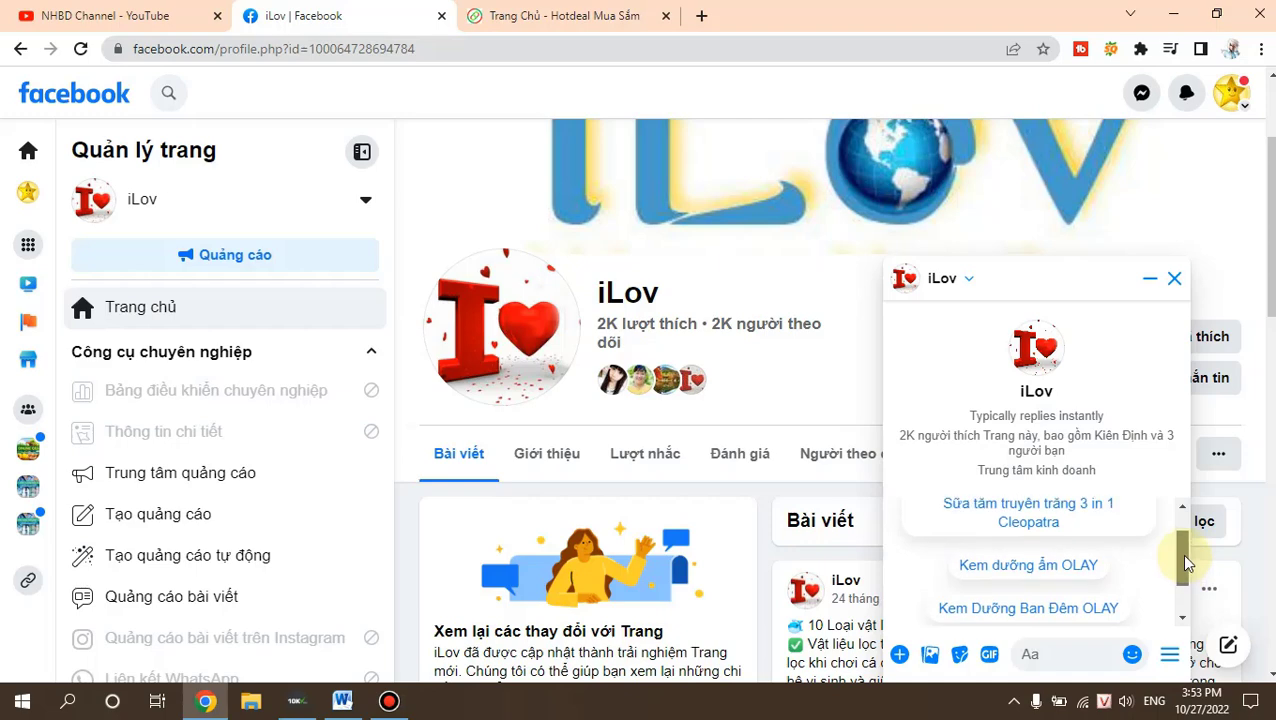
pyautogui.click(1068, 516)
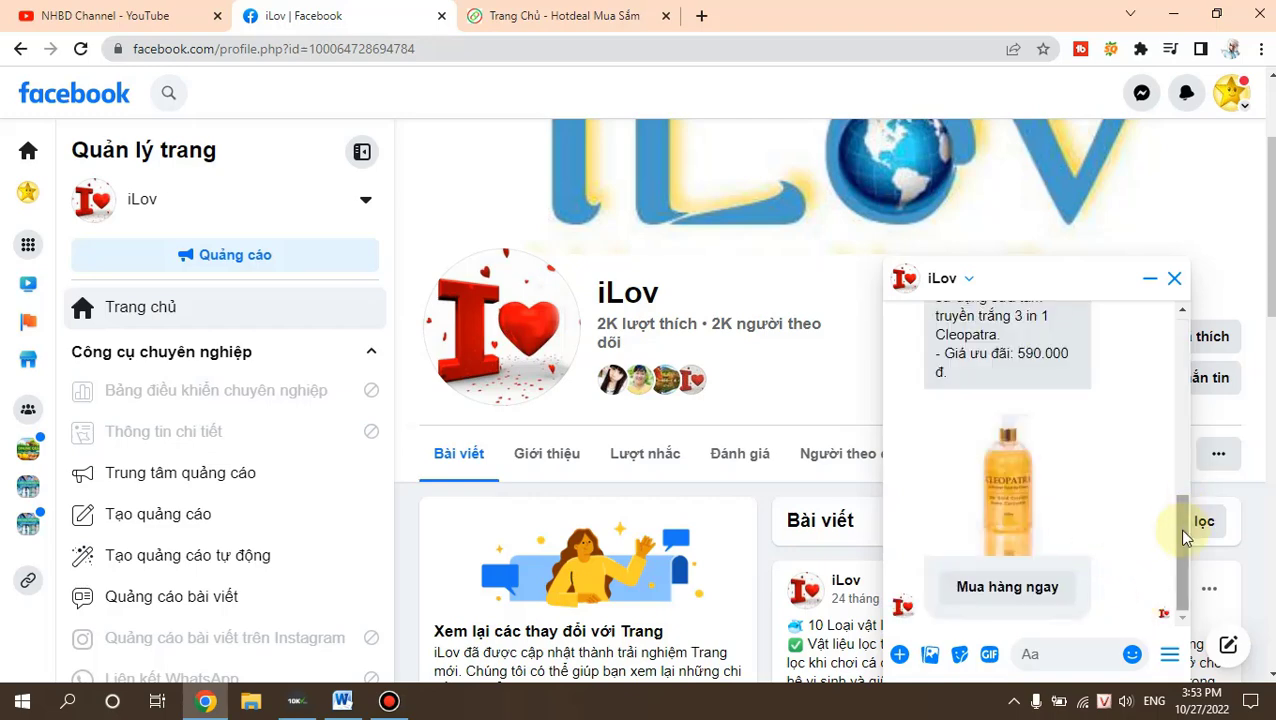
# Review the automated Cleopatra reply from start to end and follow its "Mua hàng ngay" link
pyautogui.moveTo(1185, 527); pyautogui.dragTo(1185, 441)
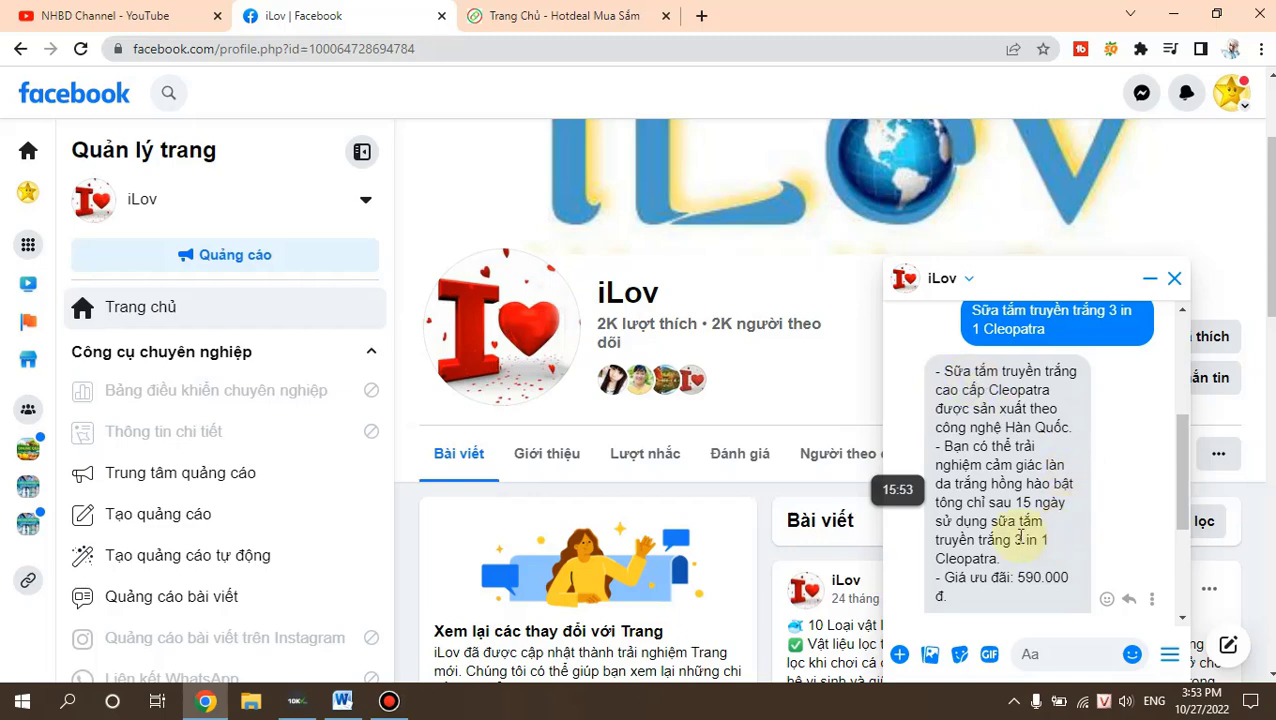
pyautogui.click(1182, 465)
pyautogui.moveTo(1182, 465); pyautogui.dragTo(1192, 568)
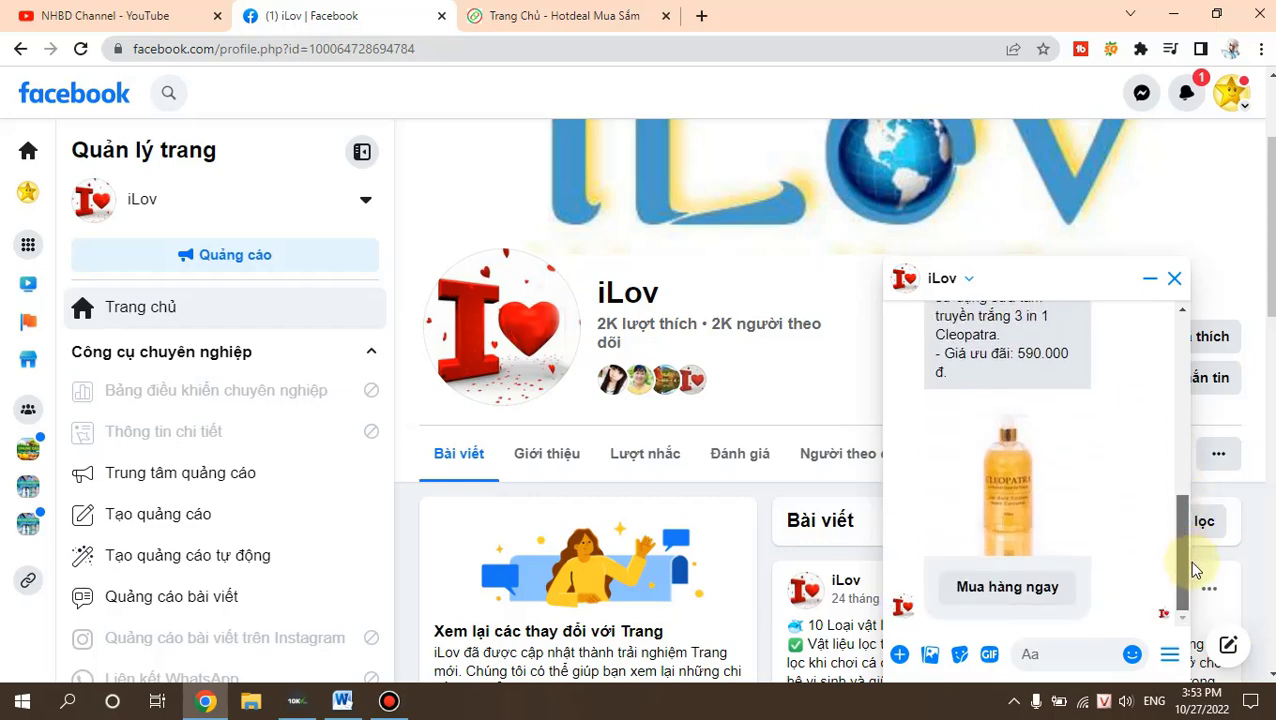
pyautogui.click(1007, 587)
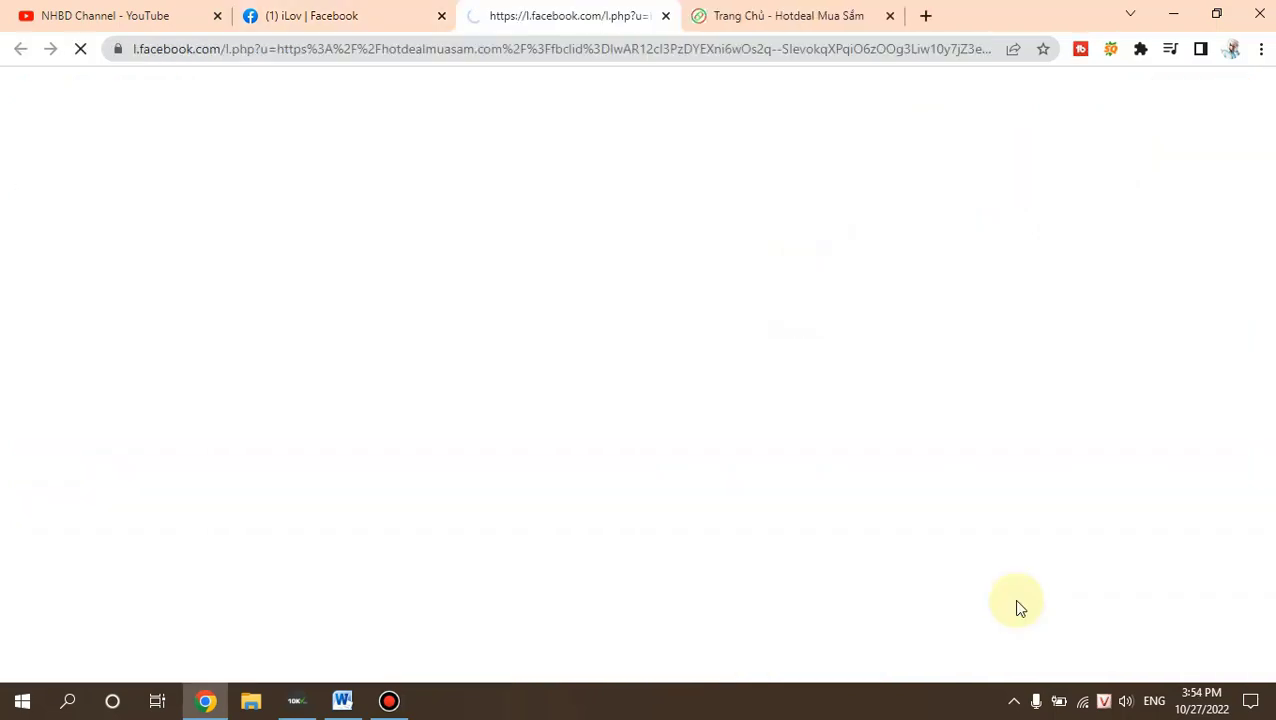